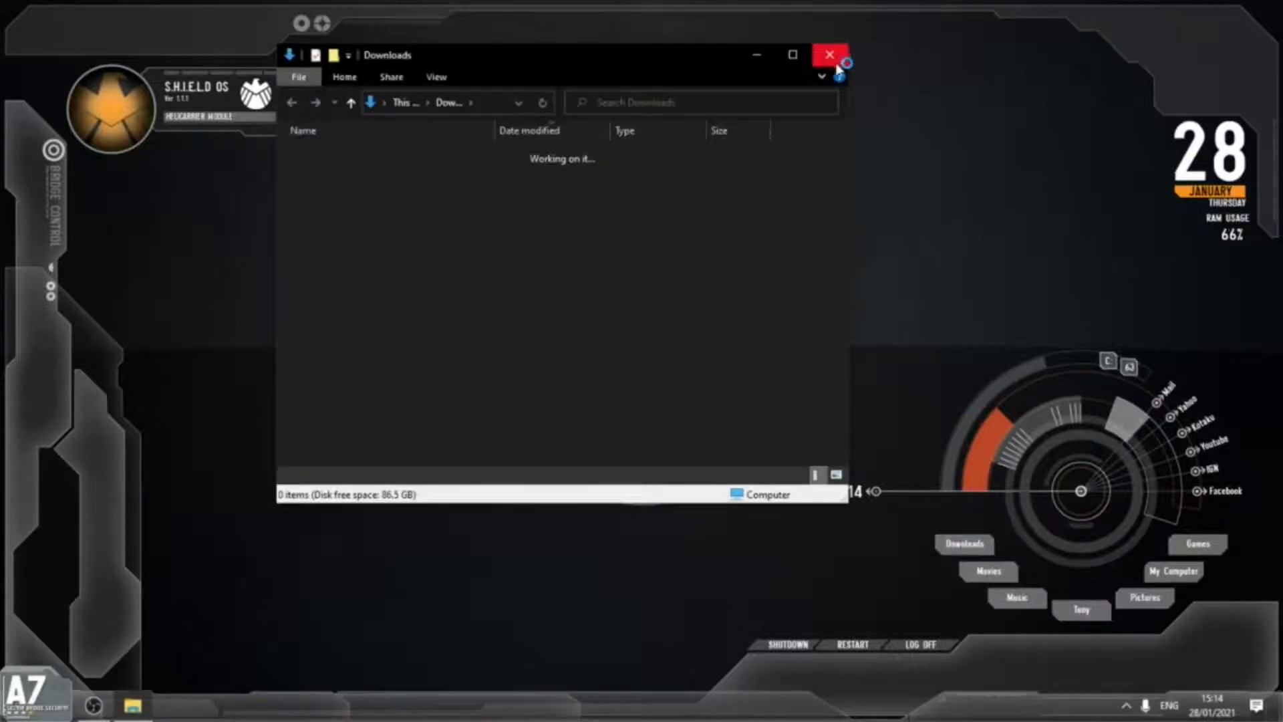
# Try out the Downloads and Music folder shortcuts and the SHIELD logo on the customized desktop
pyautogui.click(833, 63)
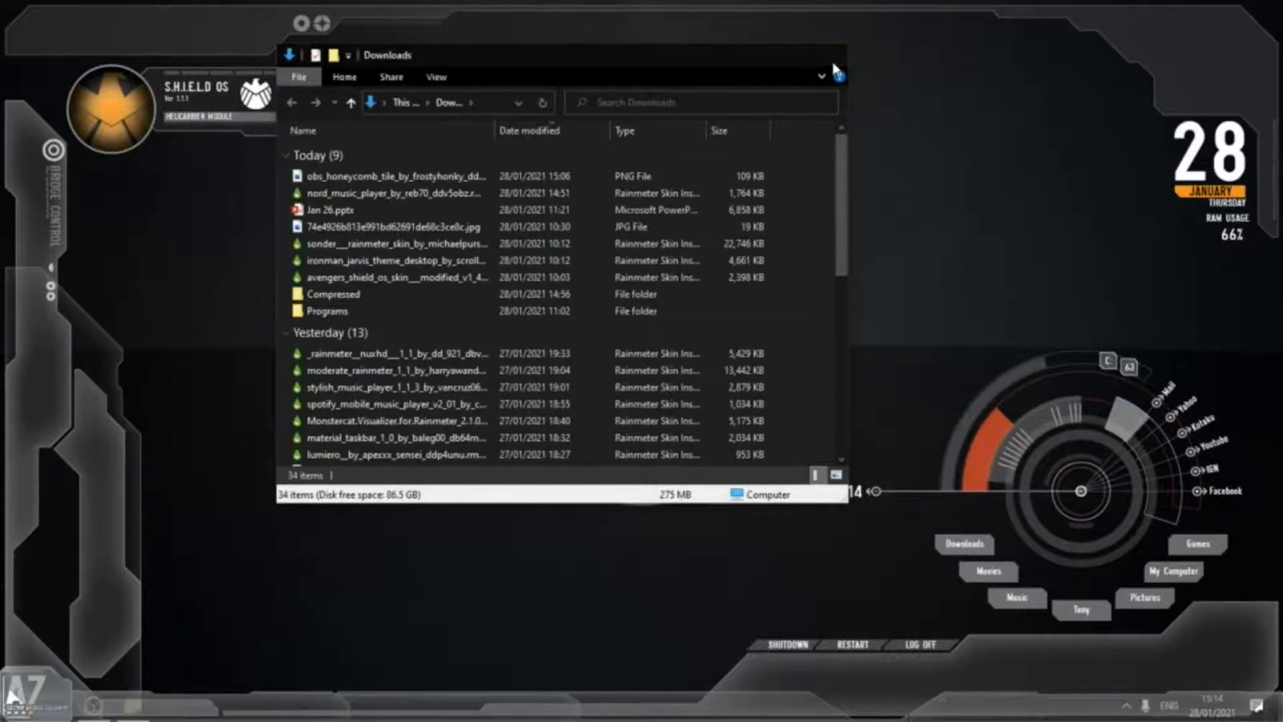
pyautogui.click(1016, 597)
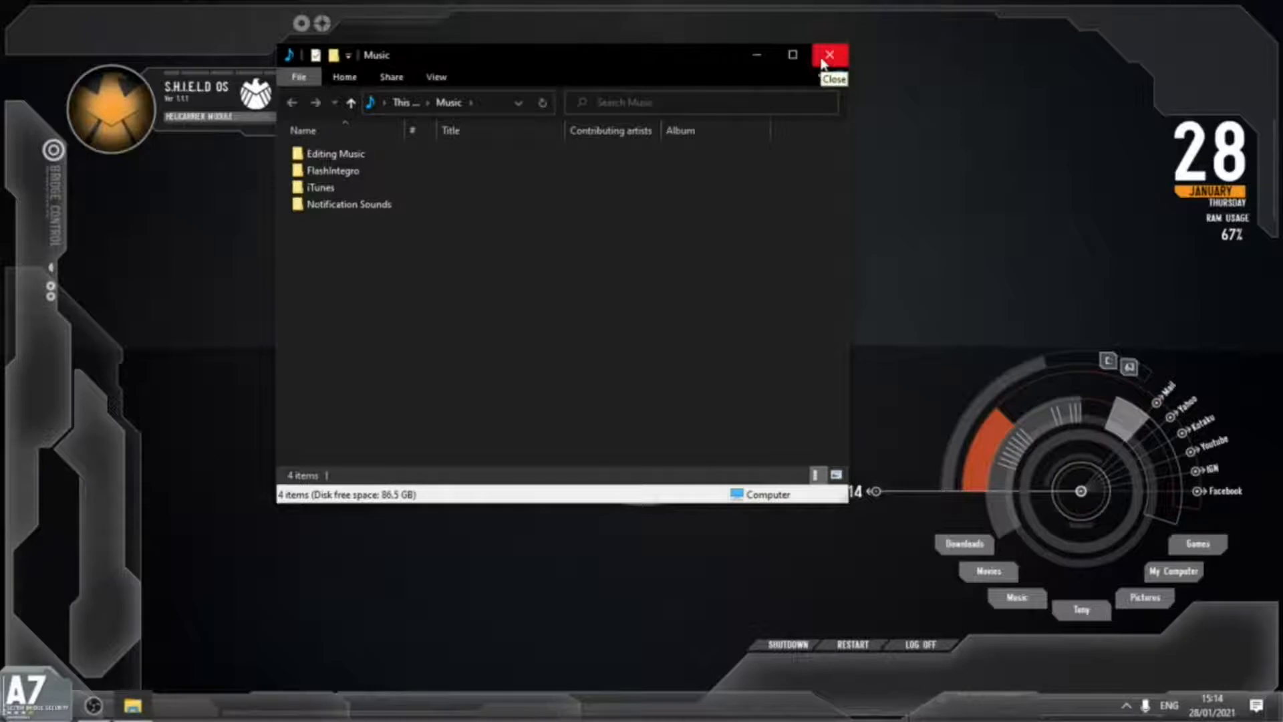
pyautogui.click(824, 60)
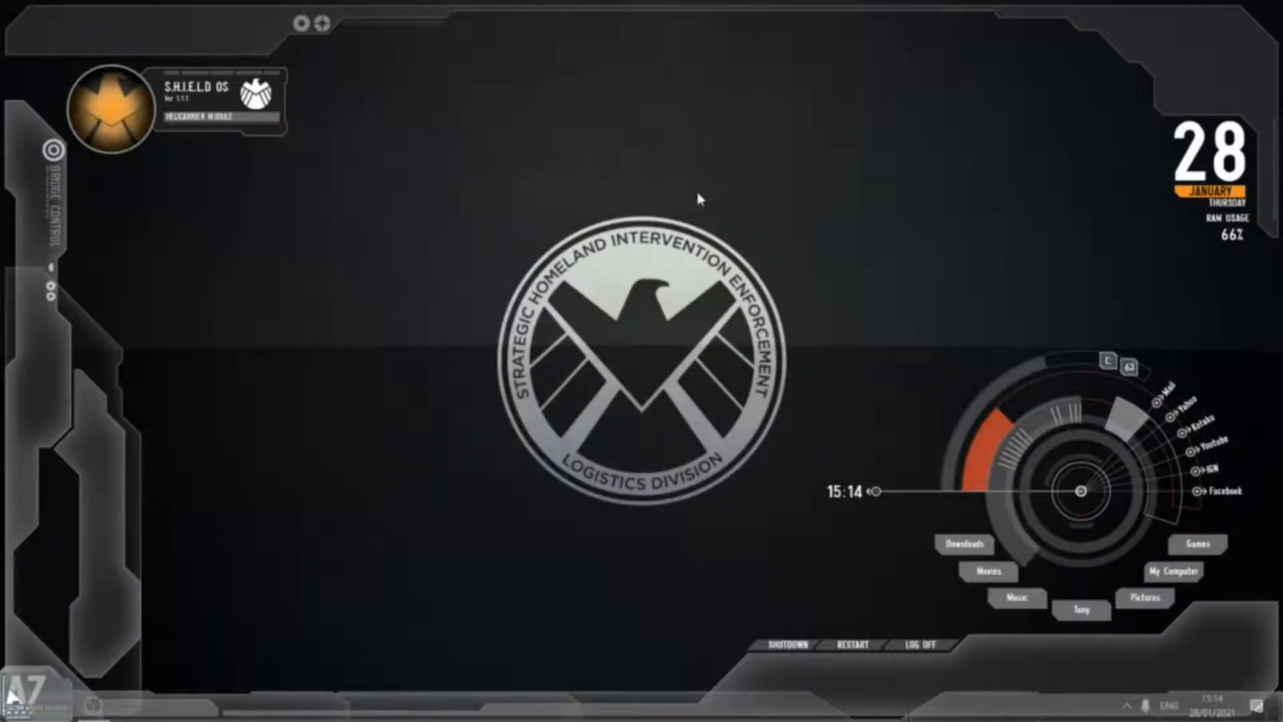
pyautogui.click(110, 110)
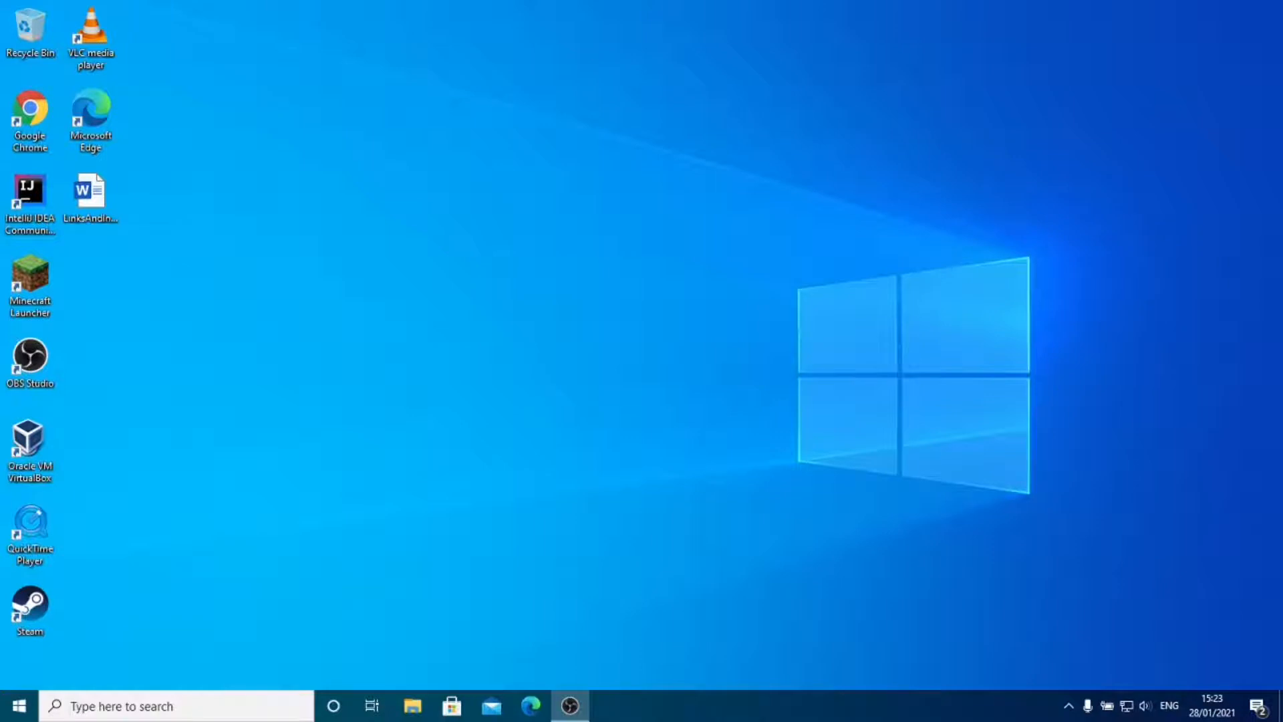
# Consult the LinksAndInfoForShieldOSProject document and download the Rainmeter 4.4 Beta Release from rainmeter.net
pyautogui.doubleClick(90, 197)
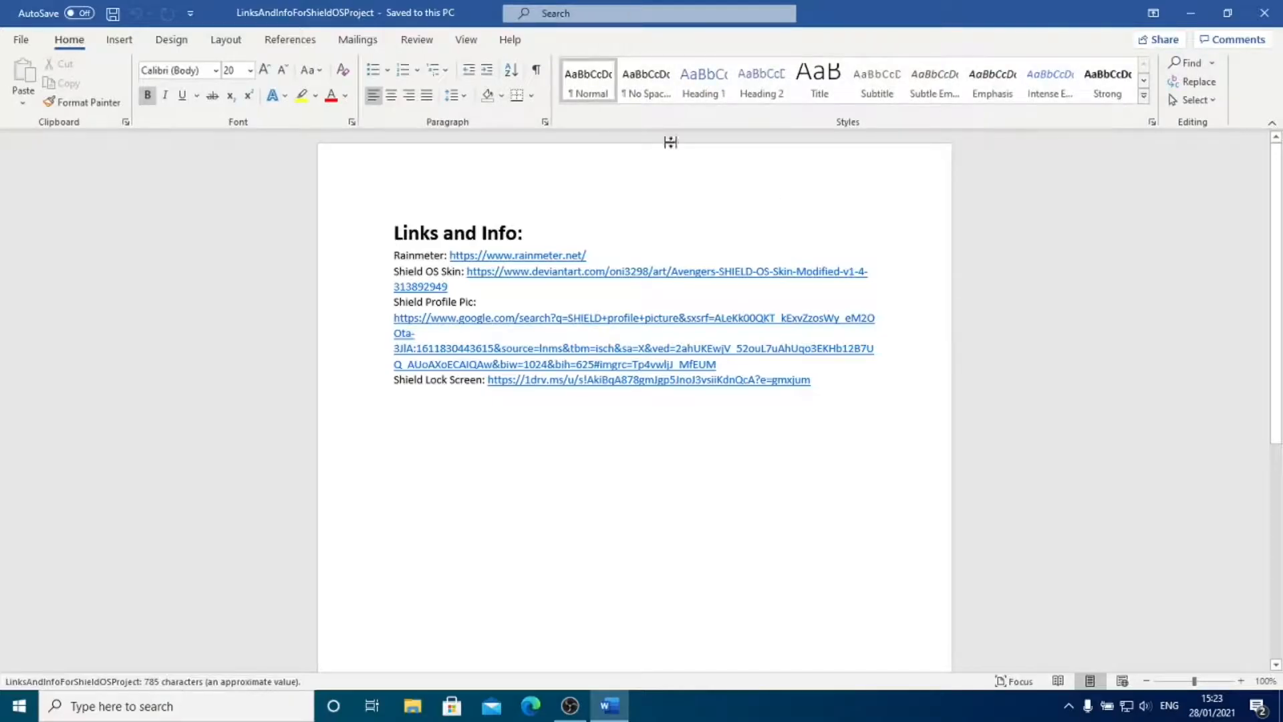
pyautogui.click(1191, 13)
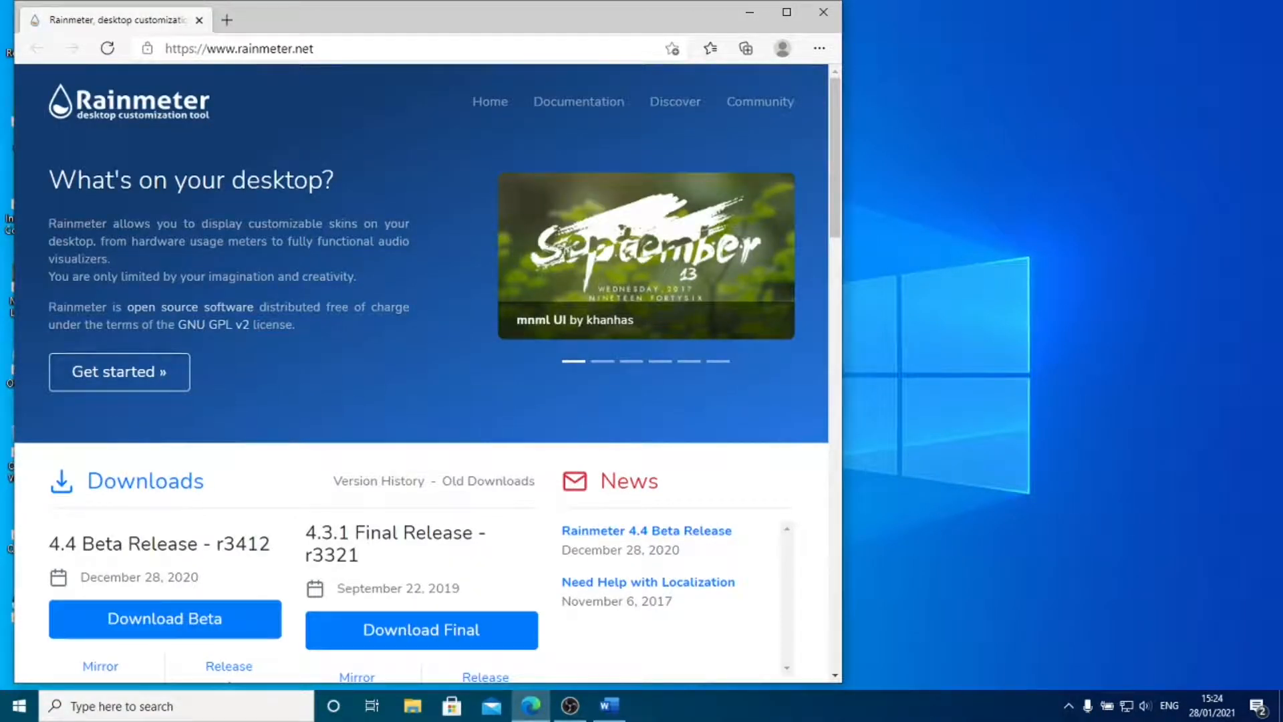
pyautogui.moveTo(366, 27); pyautogui.dragTo(406, 3)
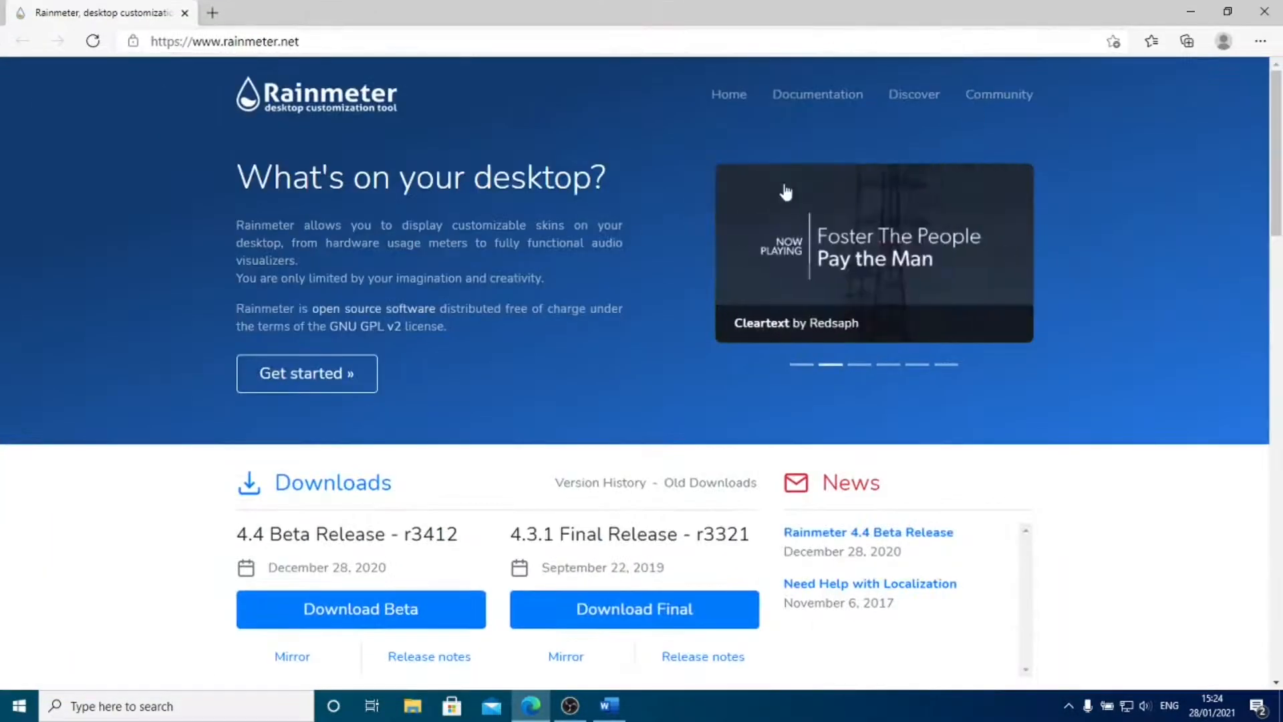
pyautogui.scroll(-3, 619, 247)
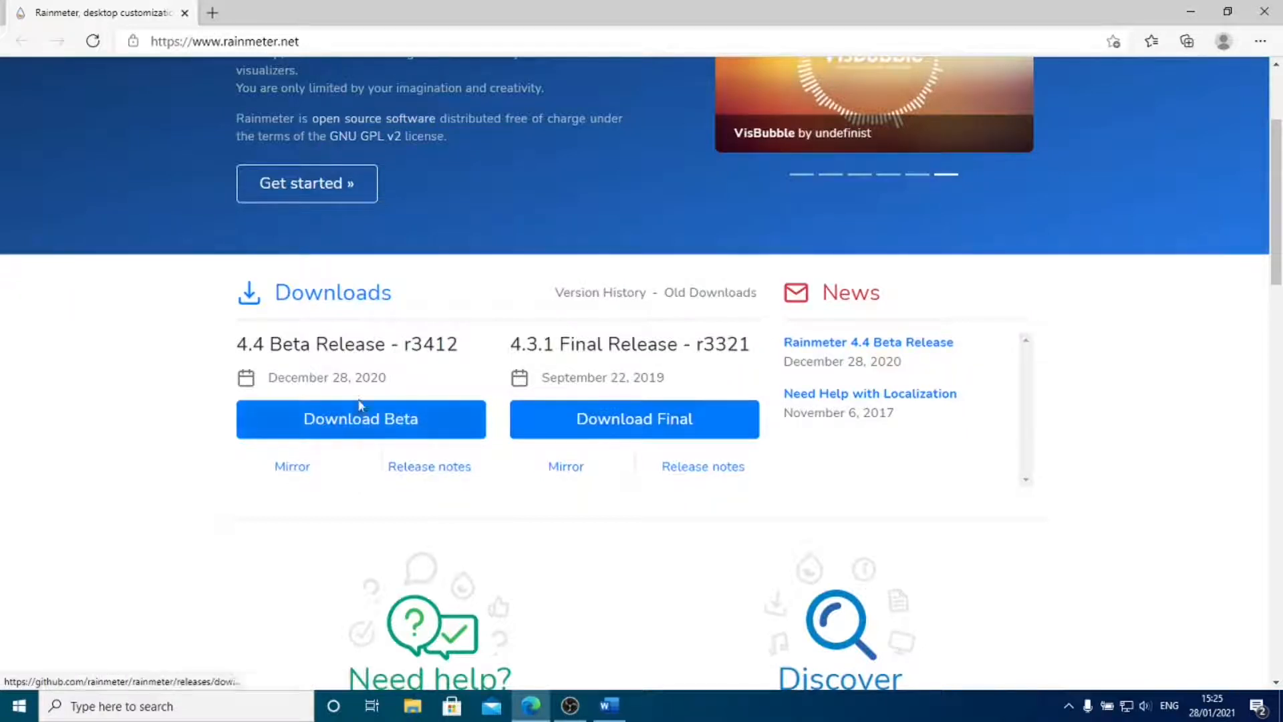
pyautogui.click(375, 424)
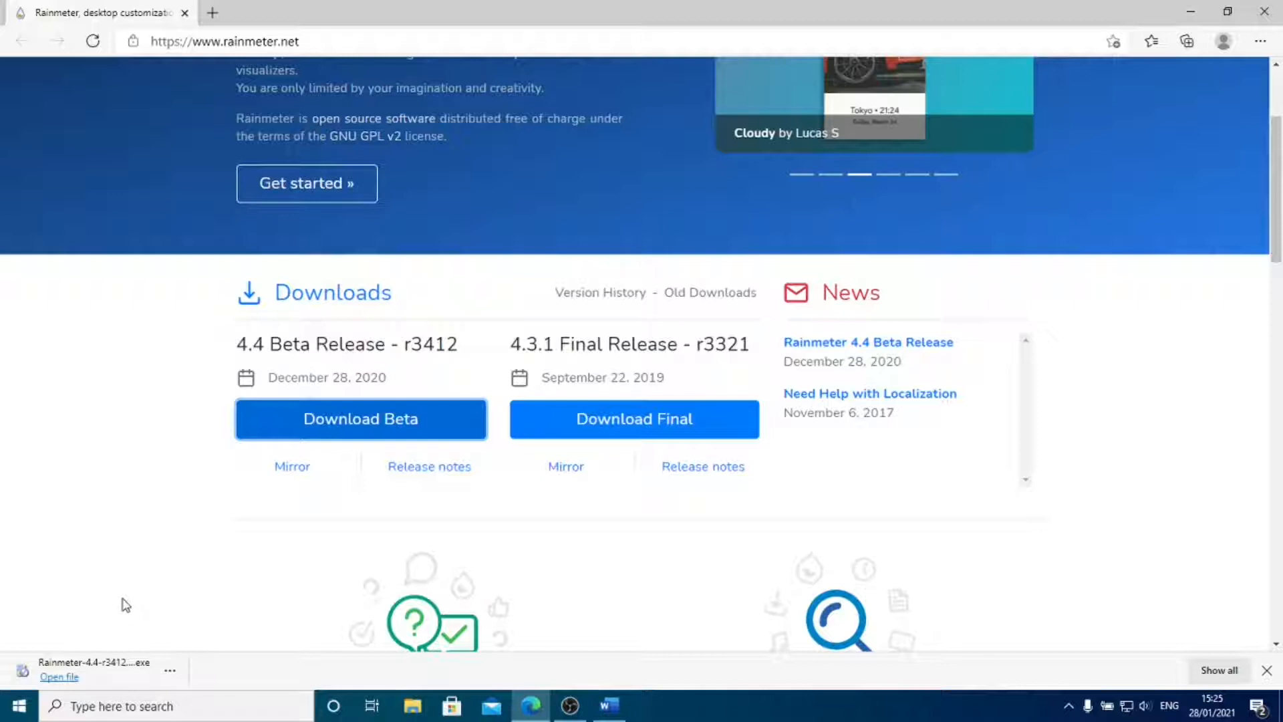
# Install Rainmeter as a standard installation in C:\Program Files\Rainmeter, with launching on startup enabled
pyautogui.click(108, 665)
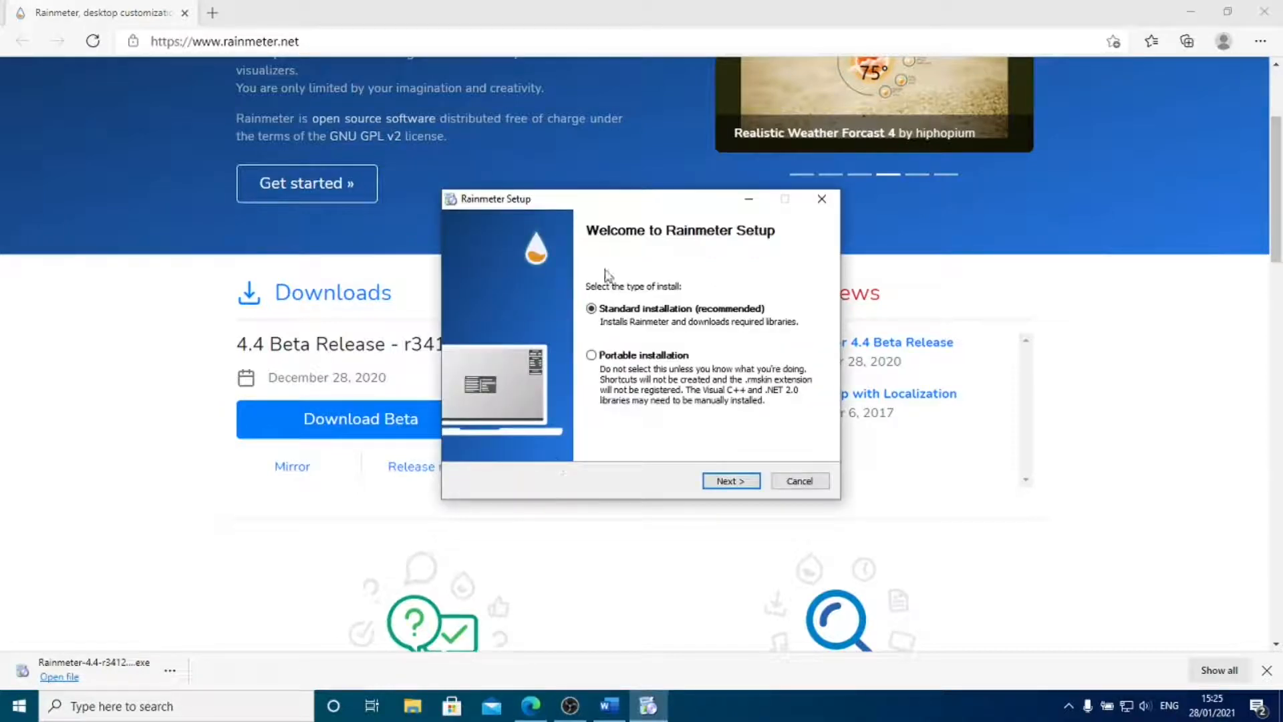
pyautogui.click(727, 481)
pyautogui.click(586, 348)
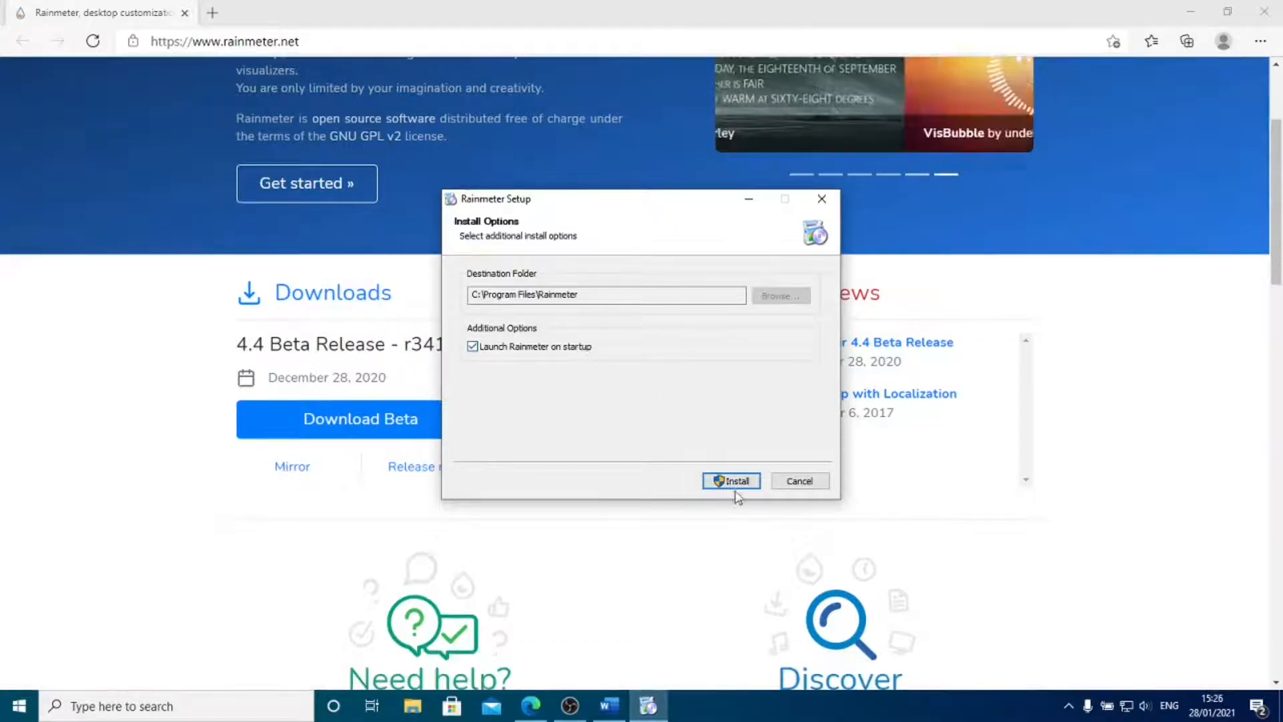
pyautogui.click(736, 482)
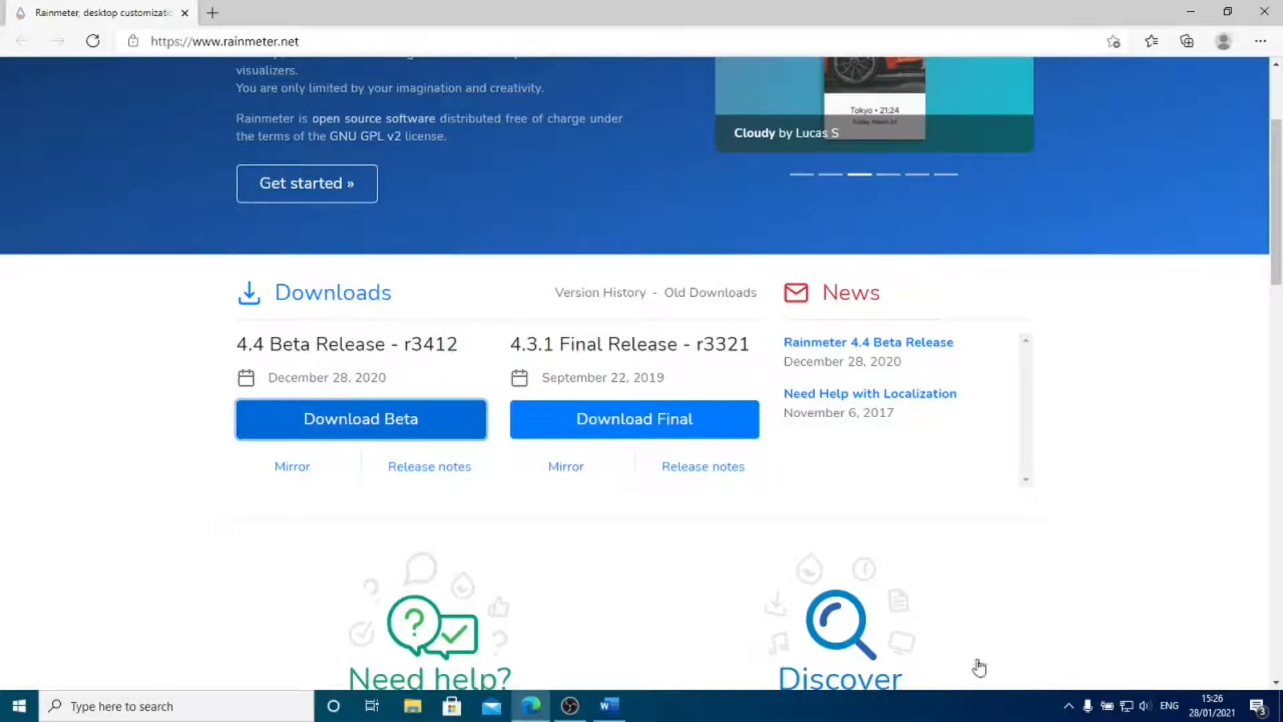
# Clear the default illustro skins from the desktop: the welcome panel, disks, system and clock
pyautogui.click(1192, 14)
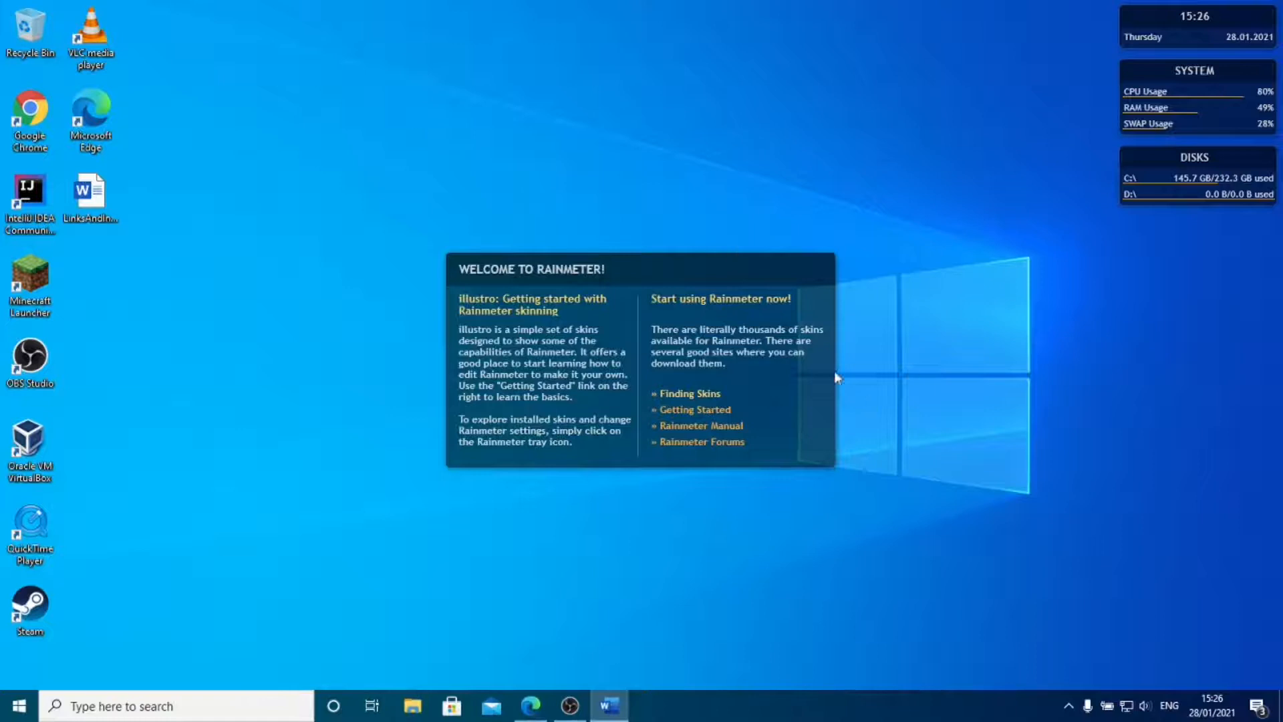
pyautogui.moveTo(656, 270); pyautogui.dragTo(602, 183)
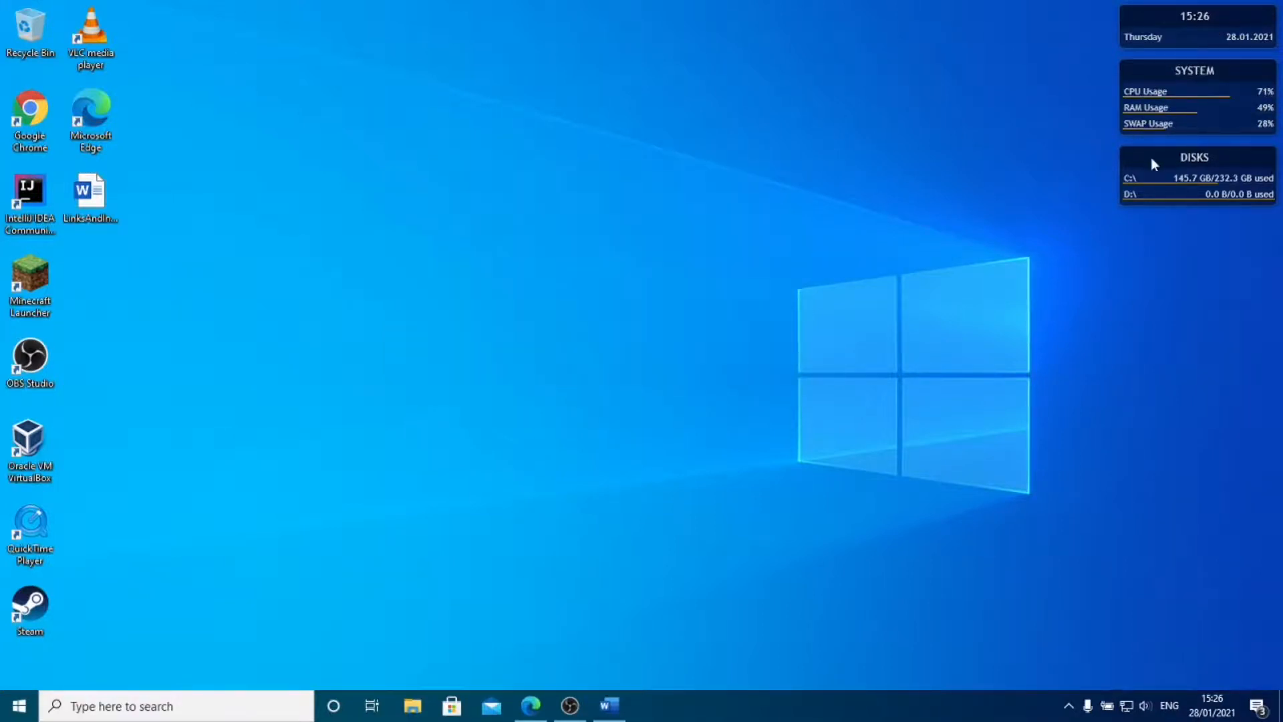
pyautogui.rightClick(1151, 158)
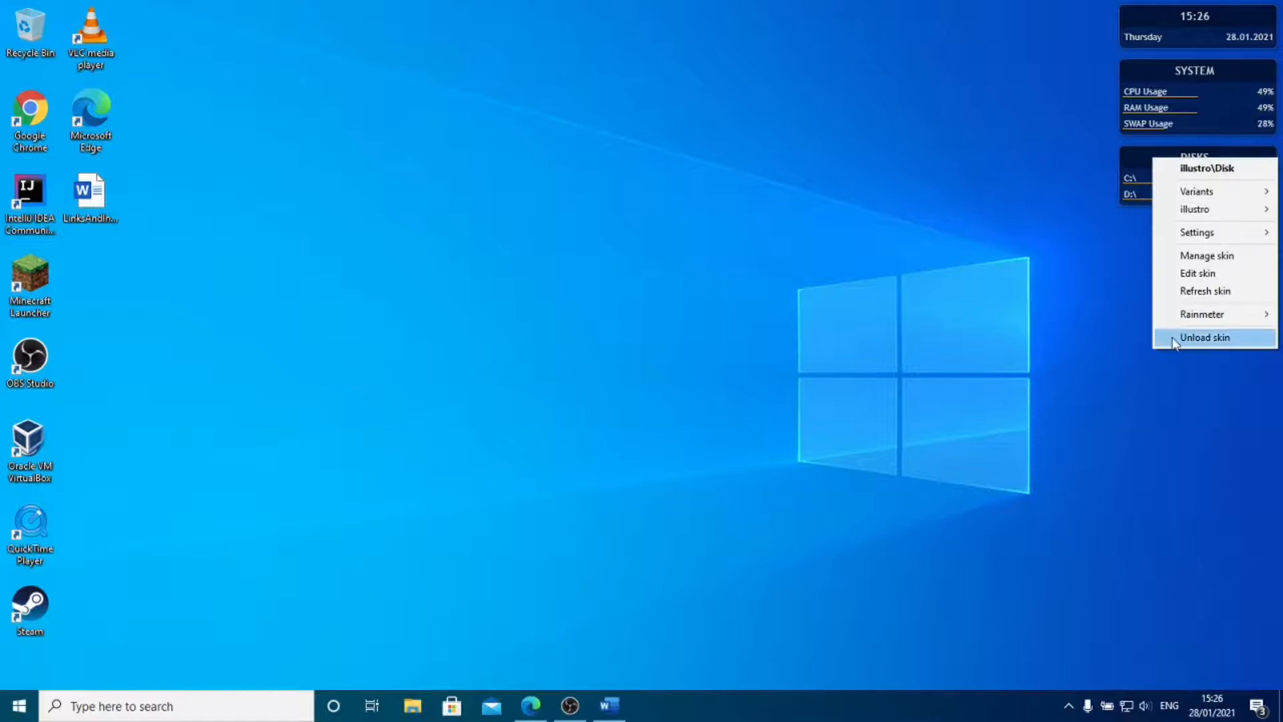
pyautogui.click(1166, 335)
pyautogui.rightClick(1163, 81)
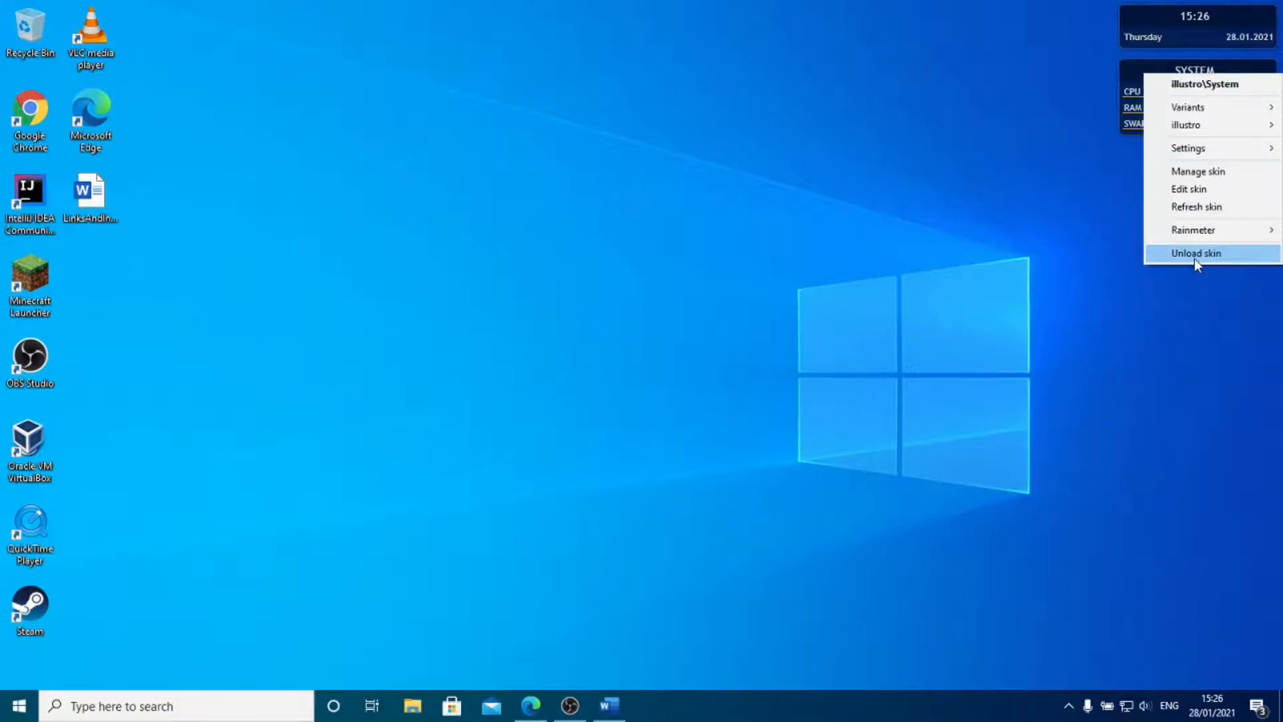
pyautogui.click(1194, 258)
pyautogui.rightClick(1211, 32)
pyautogui.click(1204, 207)
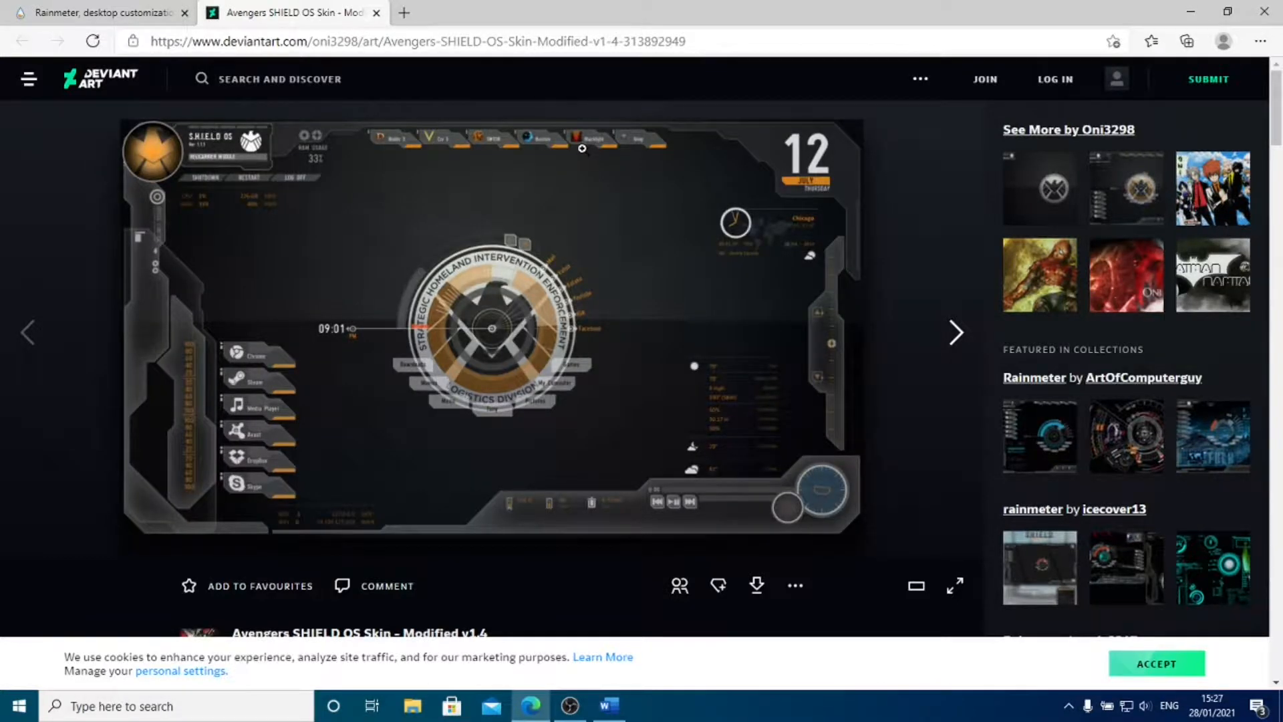
# Download the Avengers SHIELD OS Skin - Modified v1.4 package from its DeviantArt page
pyautogui.scroll(-4, 582, 148)
pyautogui.click(761, 306)
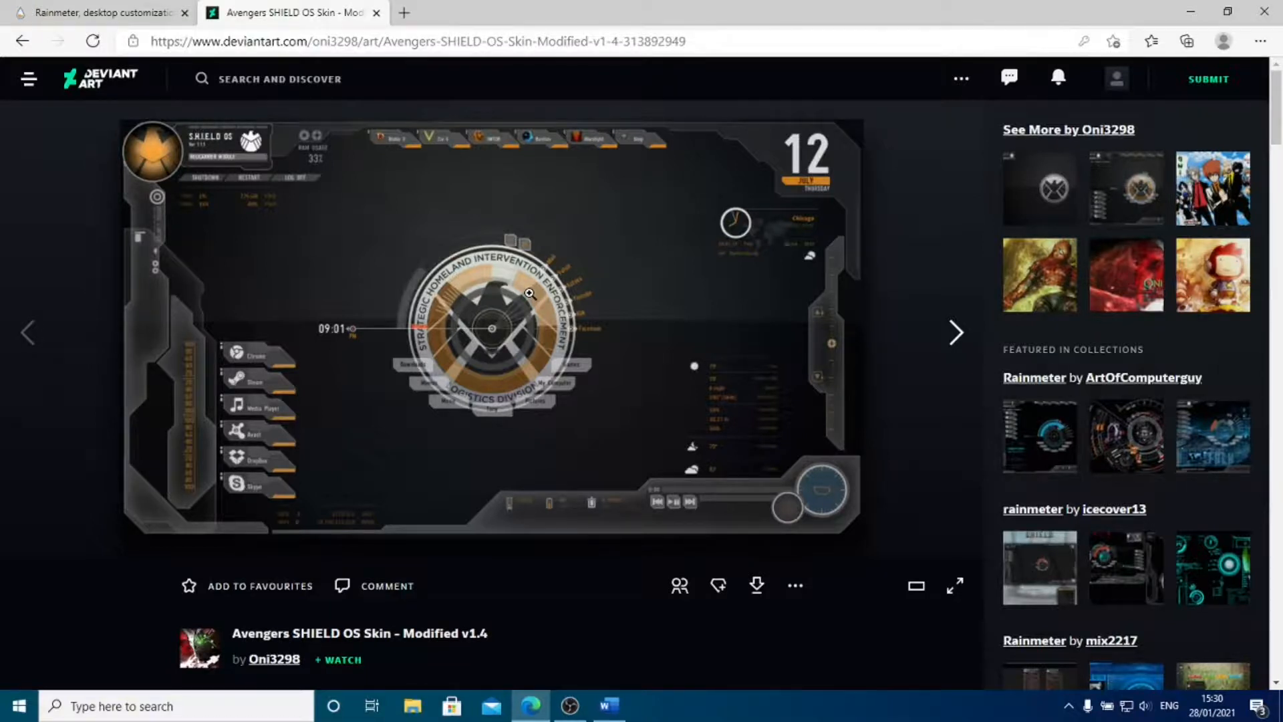
pyautogui.scroll(-2, 585, 499)
pyautogui.click(757, 494)
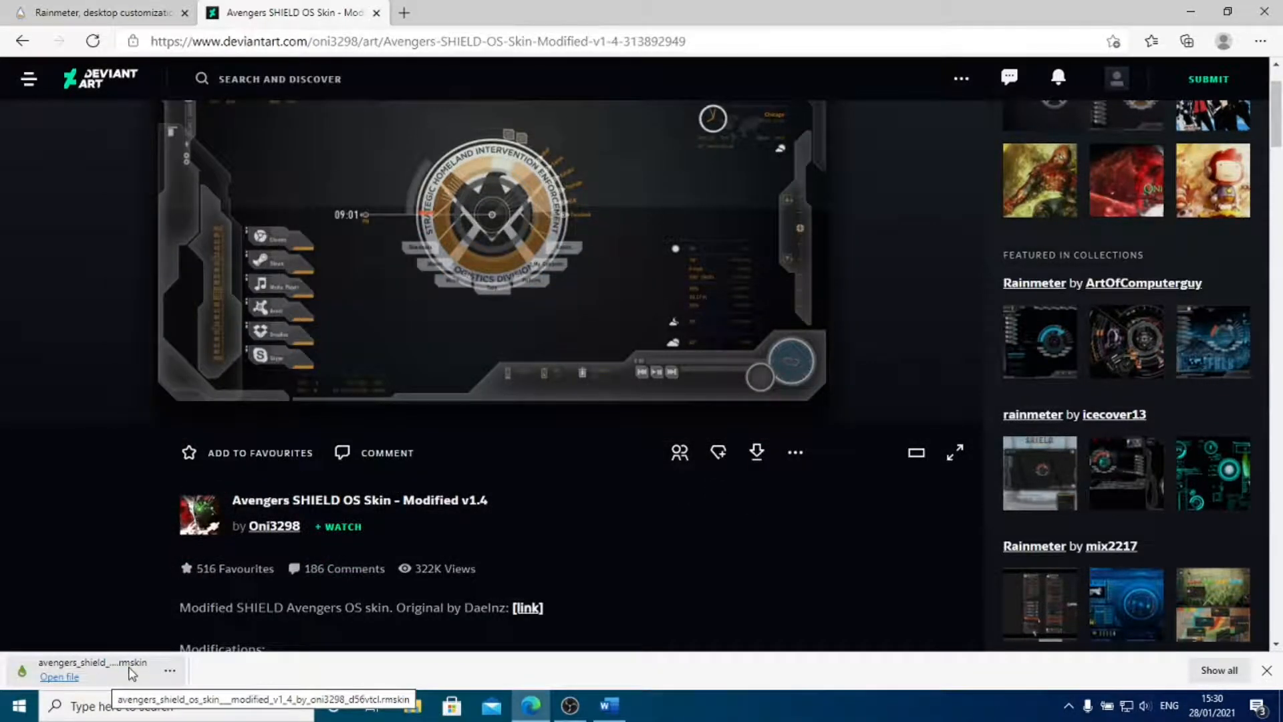
# Install the downloaded Avengers SHIELD skin package with its Avengers - Tweaked component included
pyautogui.click(132, 673)
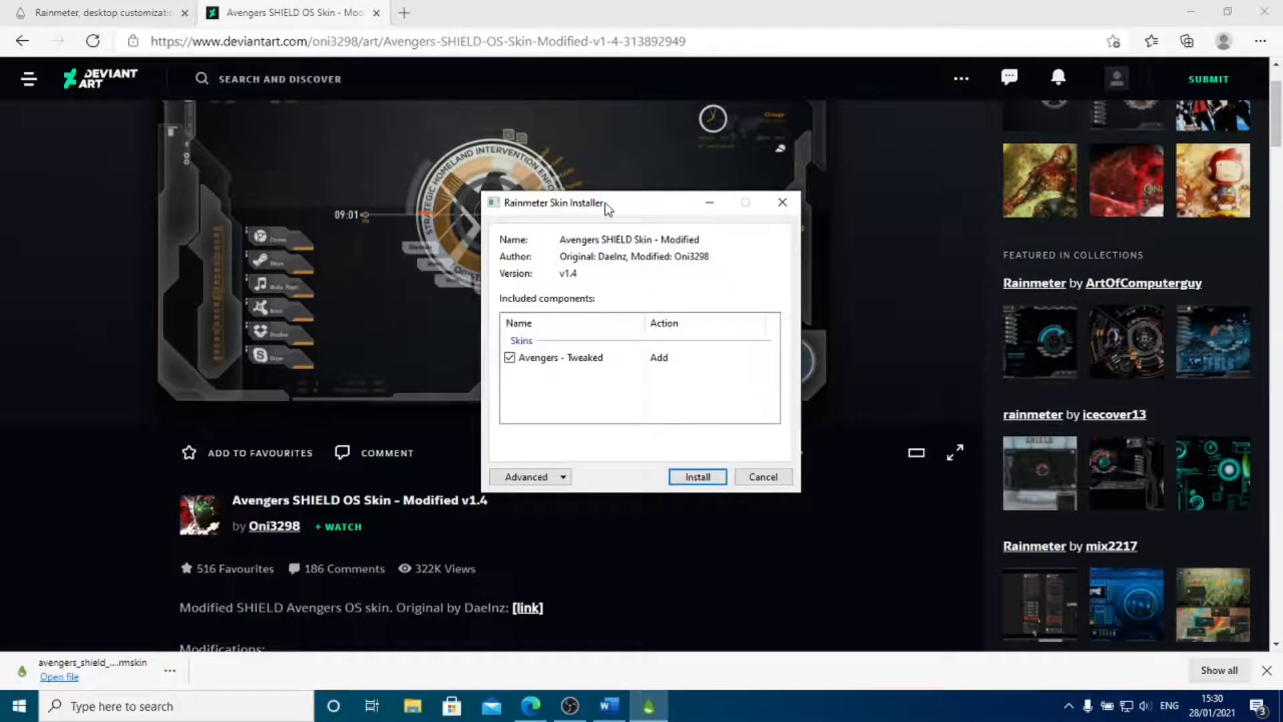
pyautogui.moveTo(604, 202); pyautogui.dragTo(583, 172)
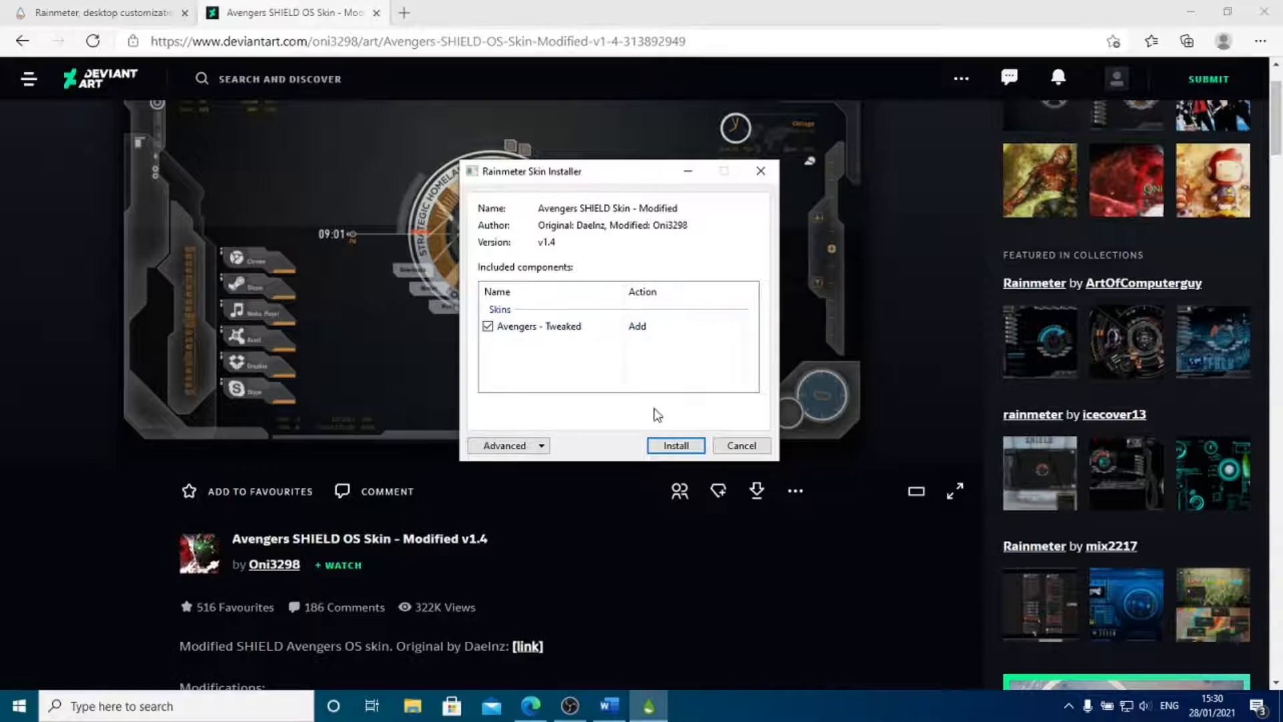
pyautogui.click(672, 446)
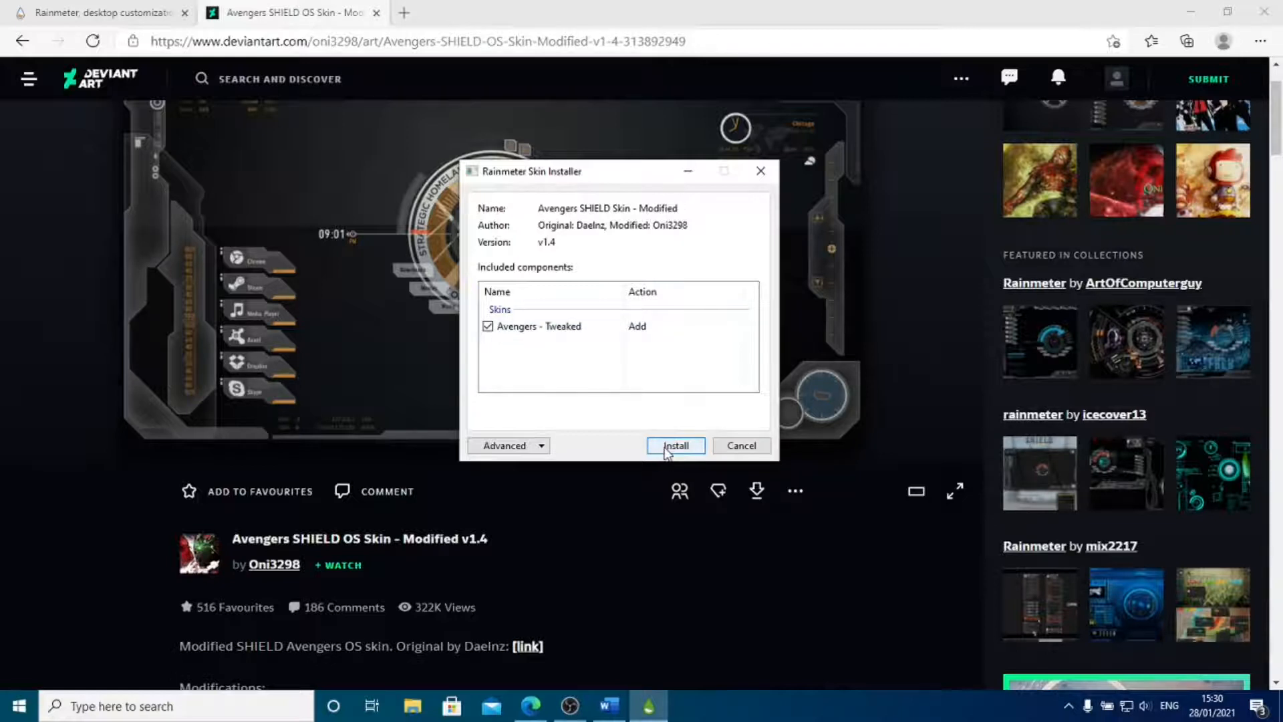
# Minimize the browser and hide all desktop icons
pyautogui.click(1193, 14)
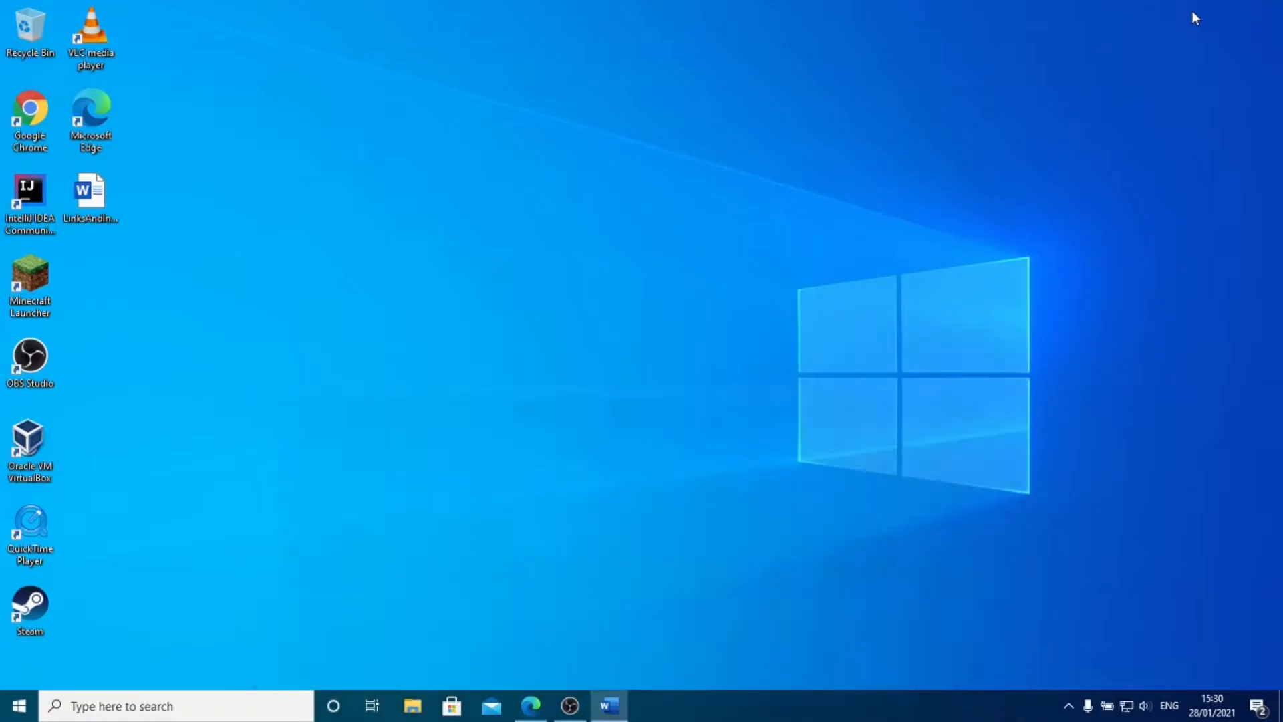
pyautogui.rightClick(568, 258)
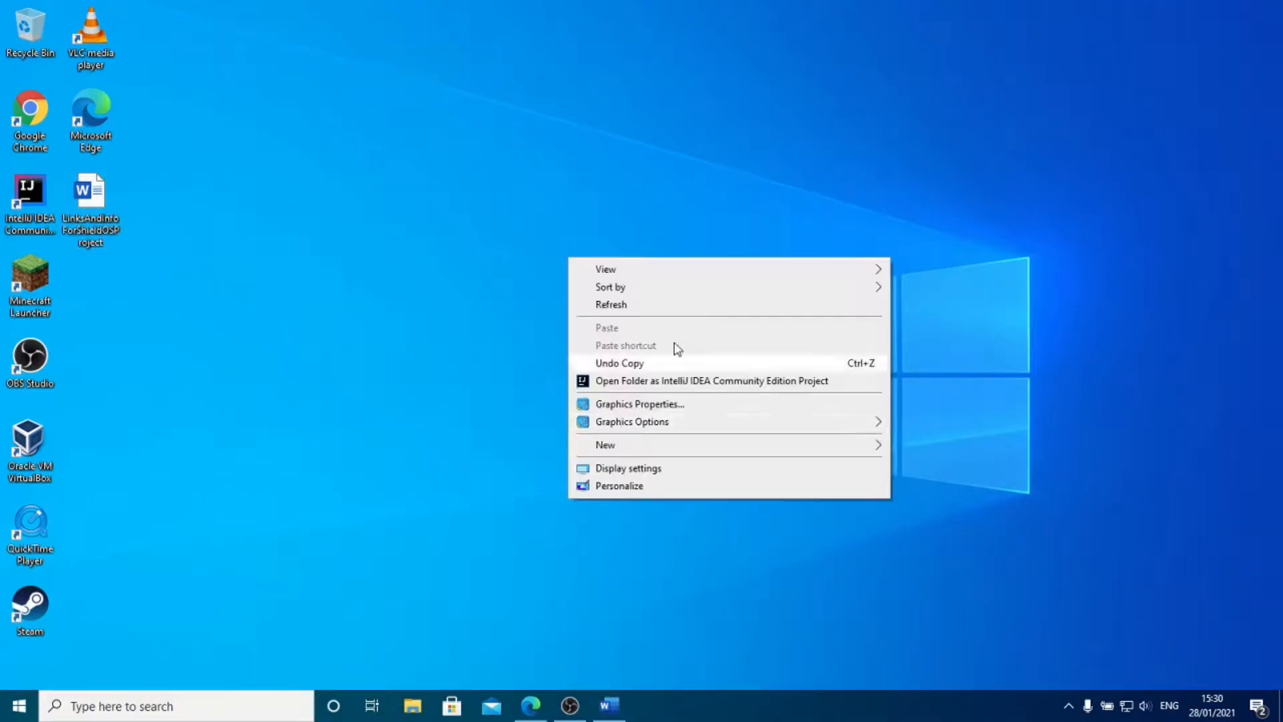
pyautogui.moveTo(739, 271)
pyautogui.click(955, 368)
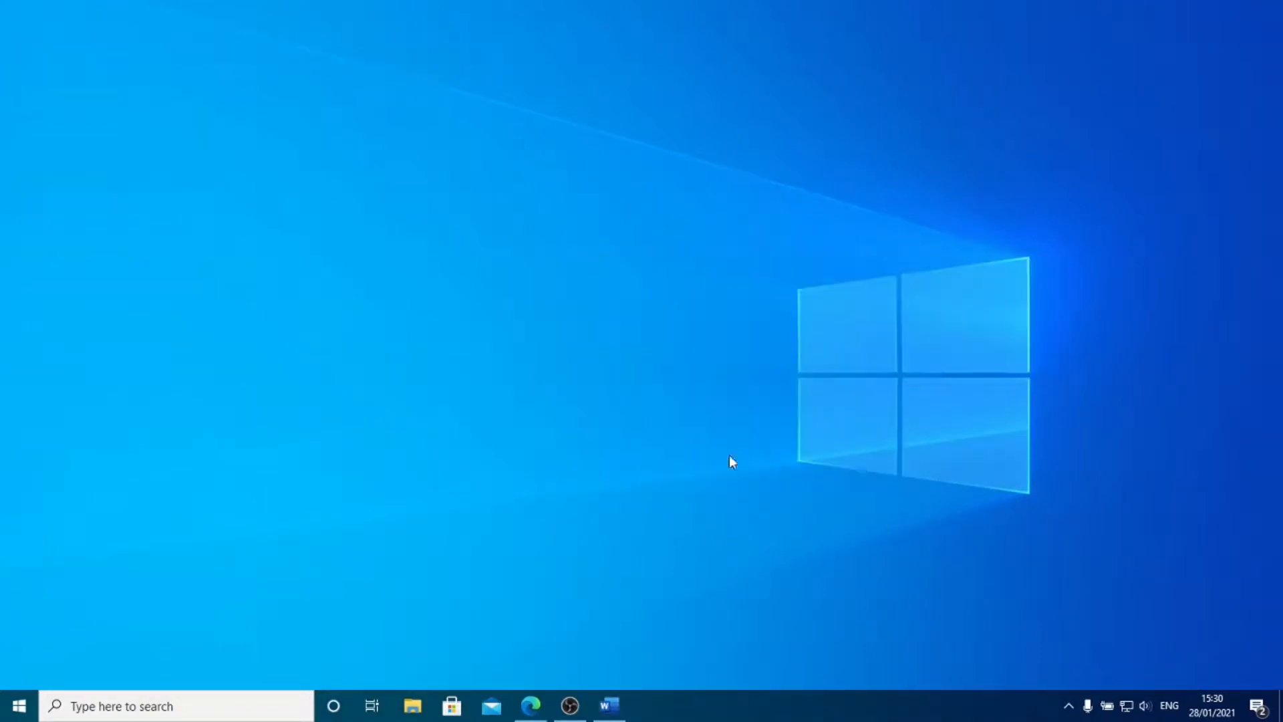
# Bring up the Rainmeter manager and load the Border 1600x900.ini skin from Avengers - Tweaked
pyautogui.click(1069, 706)
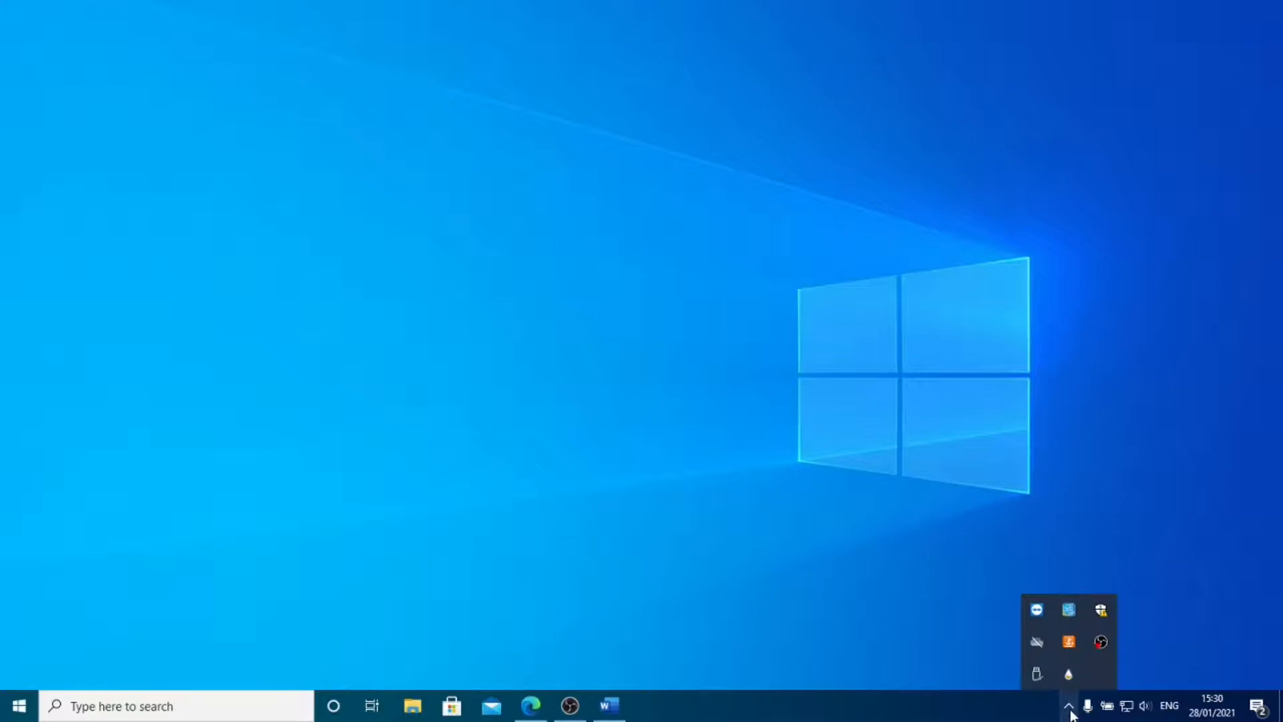
pyautogui.click(1068, 681)
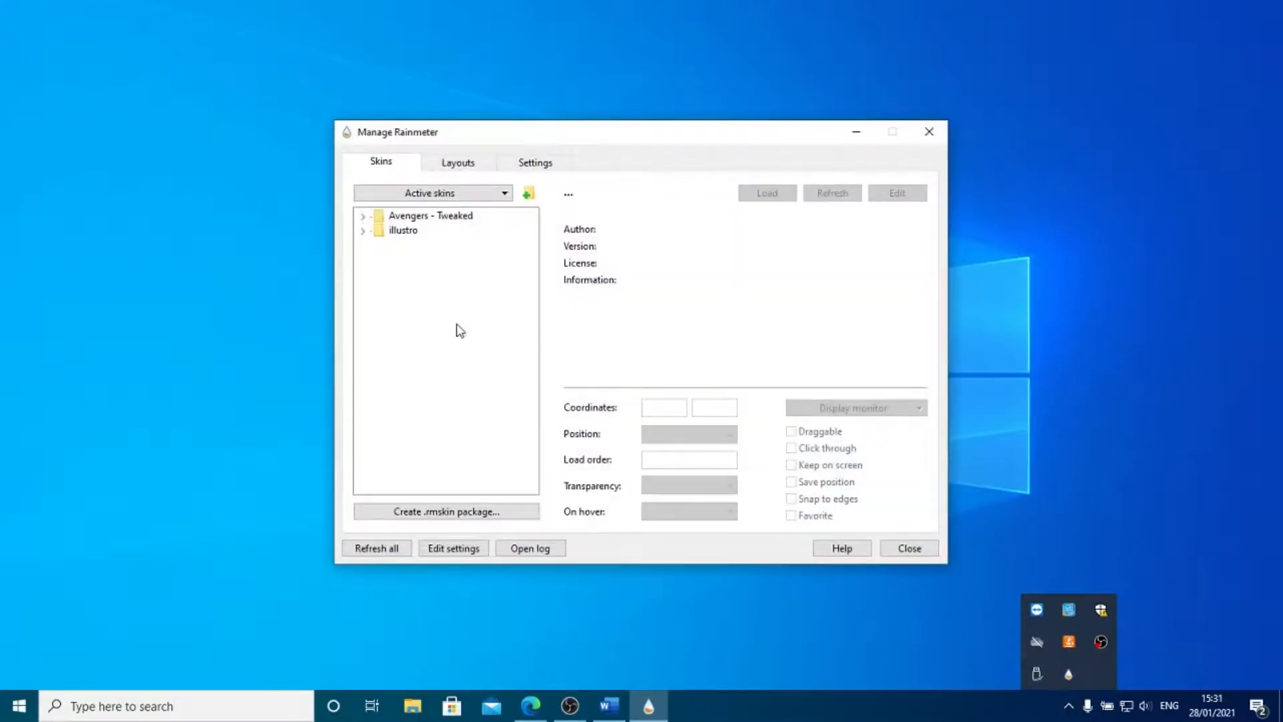
pyautogui.click(362, 217)
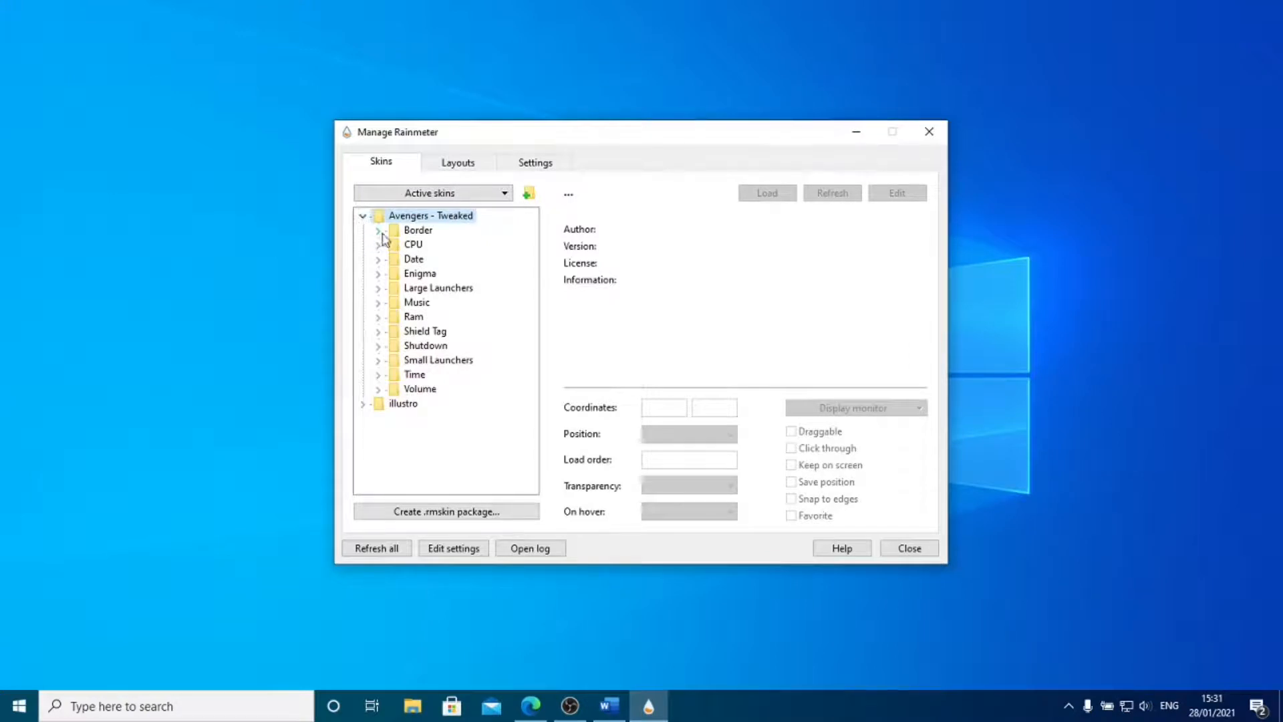
pyautogui.click(379, 232)
pyautogui.doubleClick(441, 259)
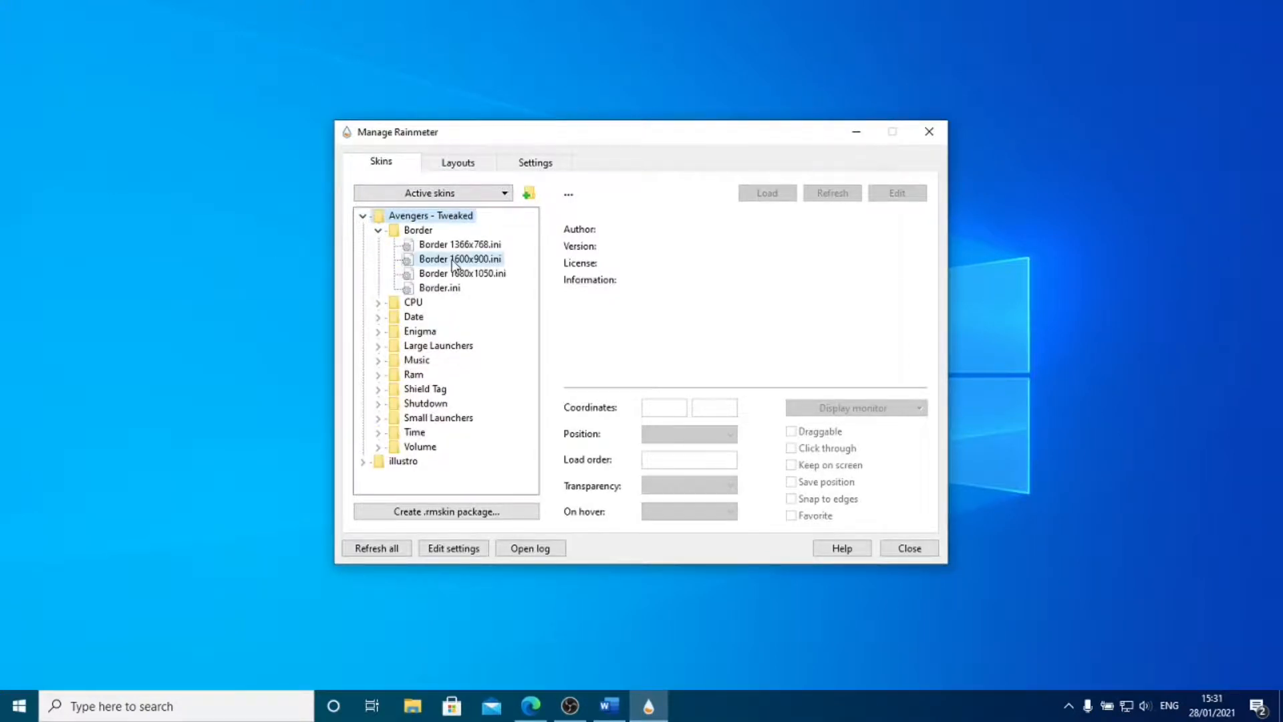
pyautogui.click(379, 232)
# Load the Date.ini skin and place it in the upper-right corner area of the desktop border
pyautogui.click(378, 260)
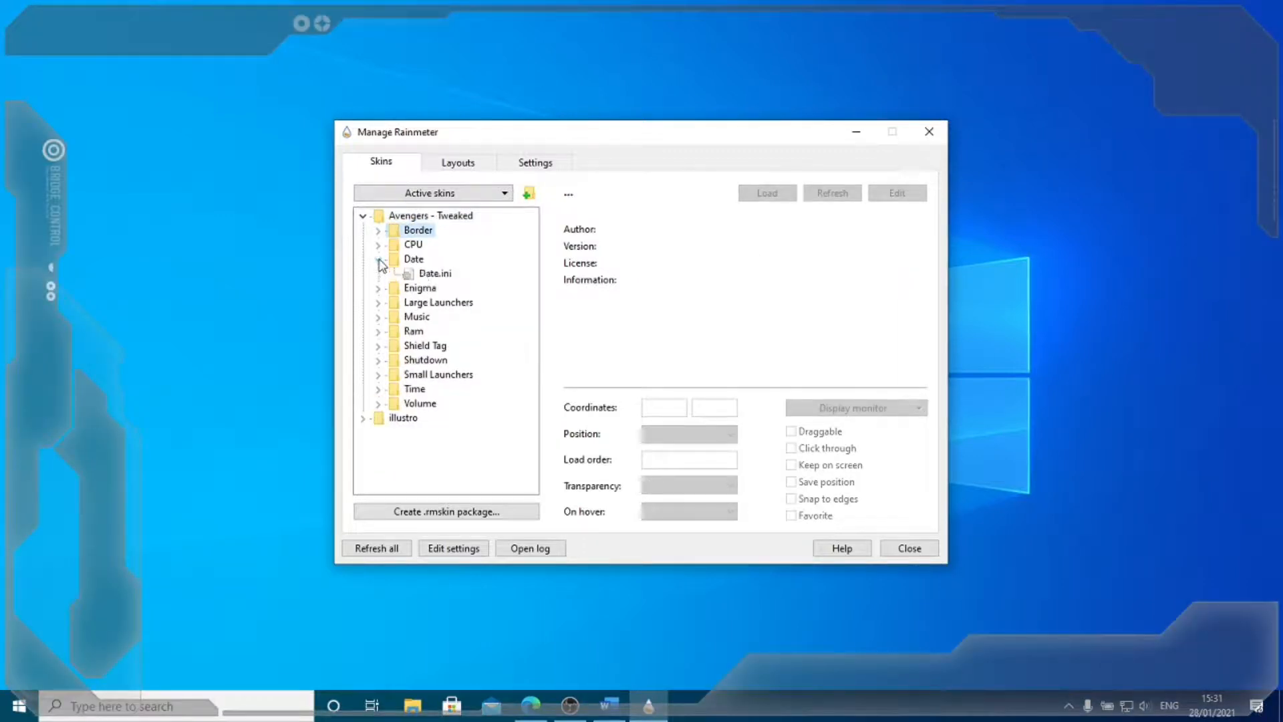
pyautogui.doubleClick(427, 275)
pyautogui.moveTo(59, 90); pyautogui.dragTo(1205, 202)
pyautogui.moveTo(1219, 187); pyautogui.dragTo(1218, 188)
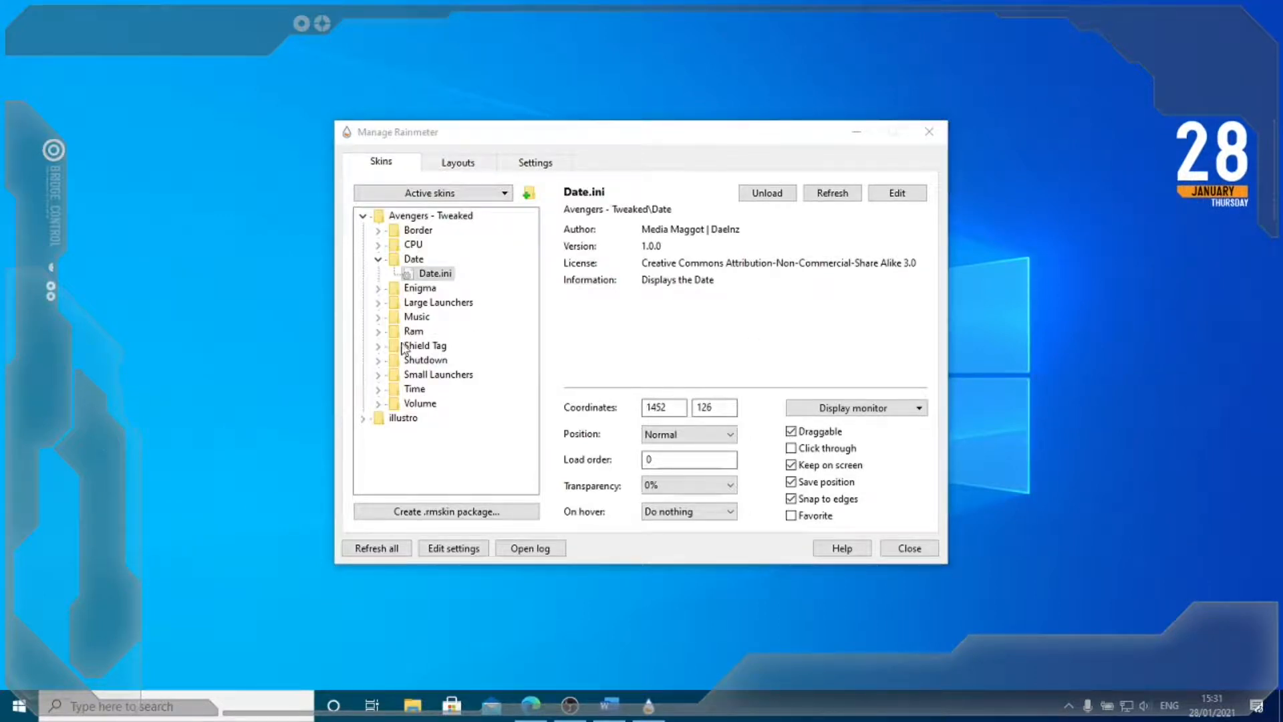
pyautogui.click(378, 259)
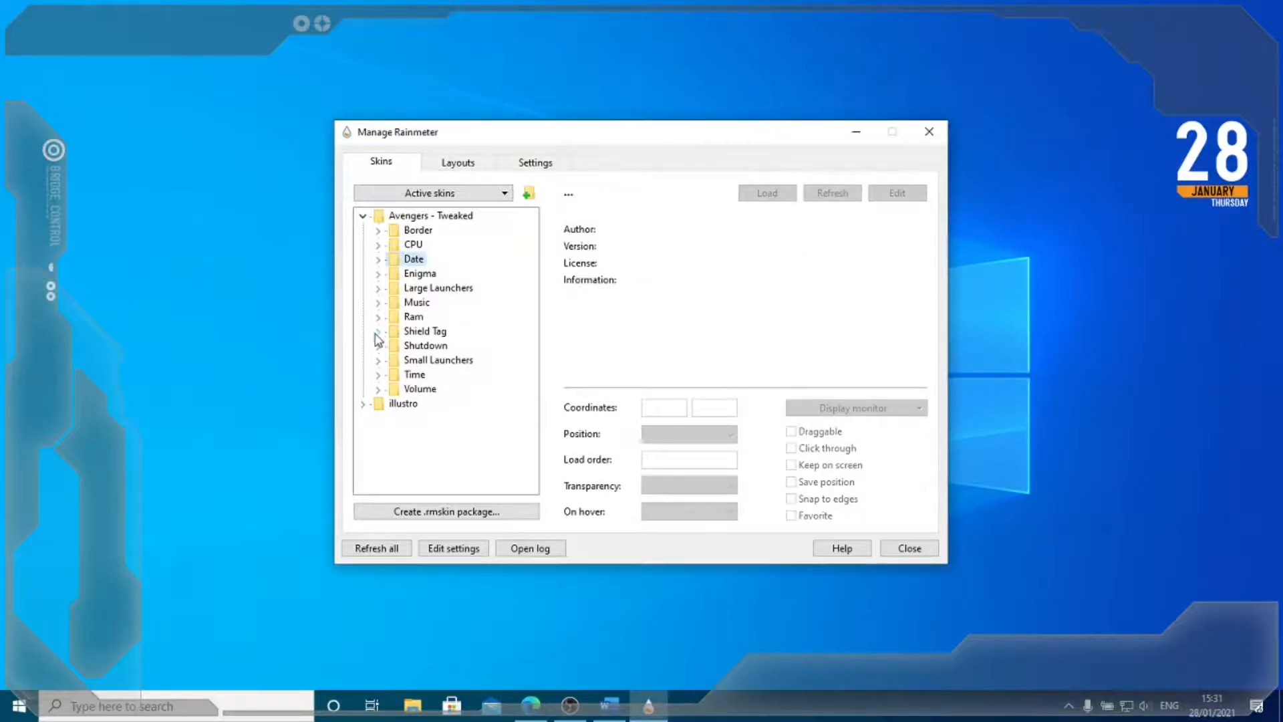
# Load the Shield Tag.ini skin and place it inside the upper-left corner of the desktop border
pyautogui.click(378, 331)
pyautogui.doubleClick(445, 345)
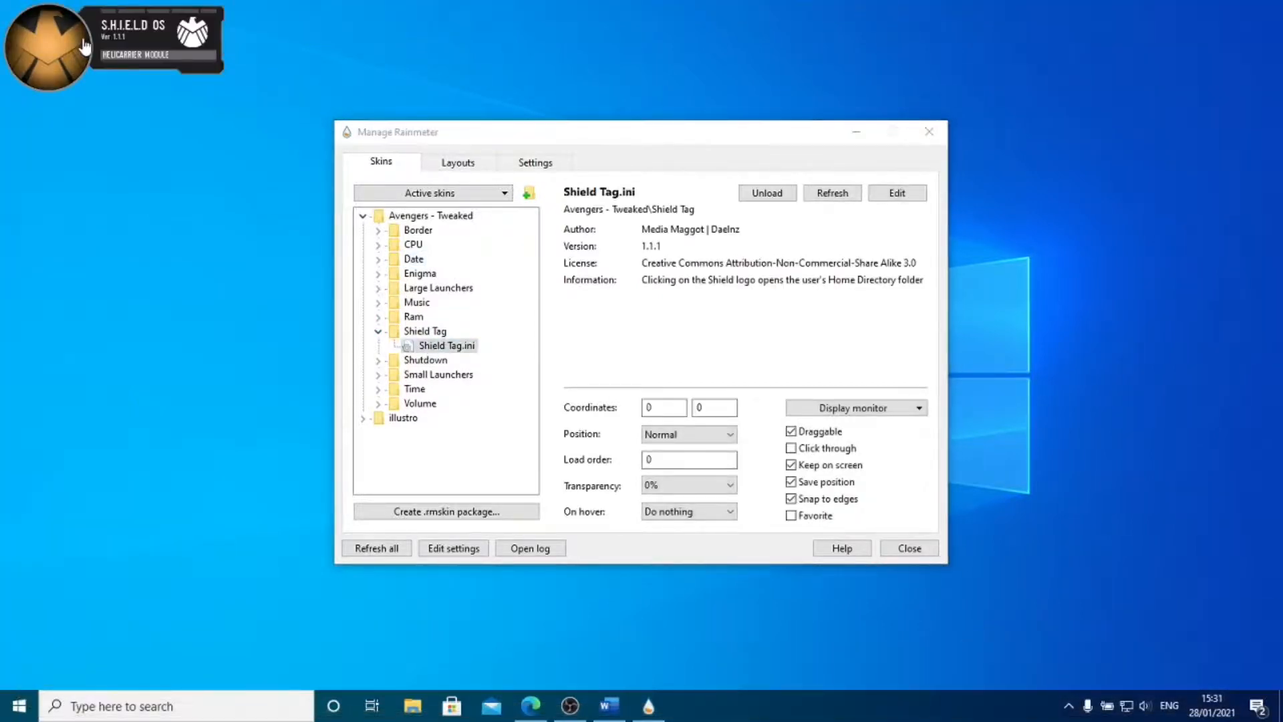
pyautogui.click(378, 330)
# Load the Shutdown.ini skin and place it along the raised lower-right edge of the desktop border
pyautogui.click(378, 345)
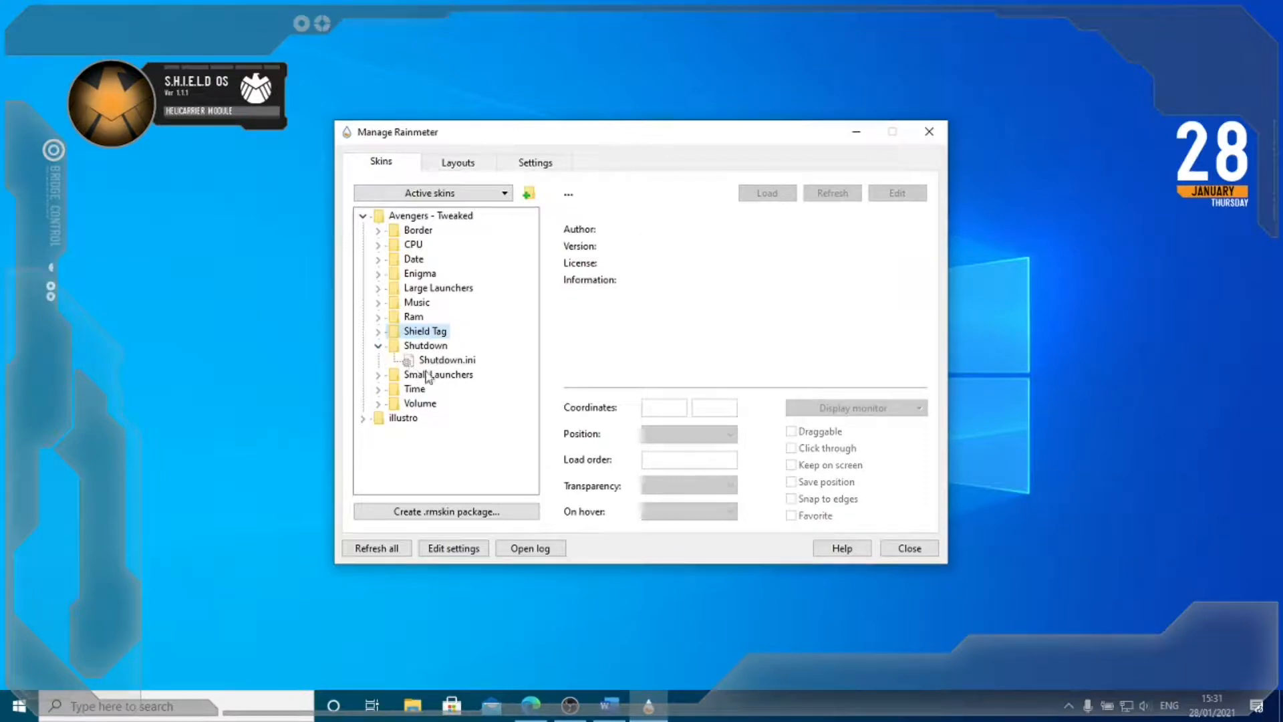
pyautogui.doubleClick(446, 360)
pyautogui.moveTo(153, 17); pyautogui.dragTo(893, 646)
pyautogui.click(379, 345)
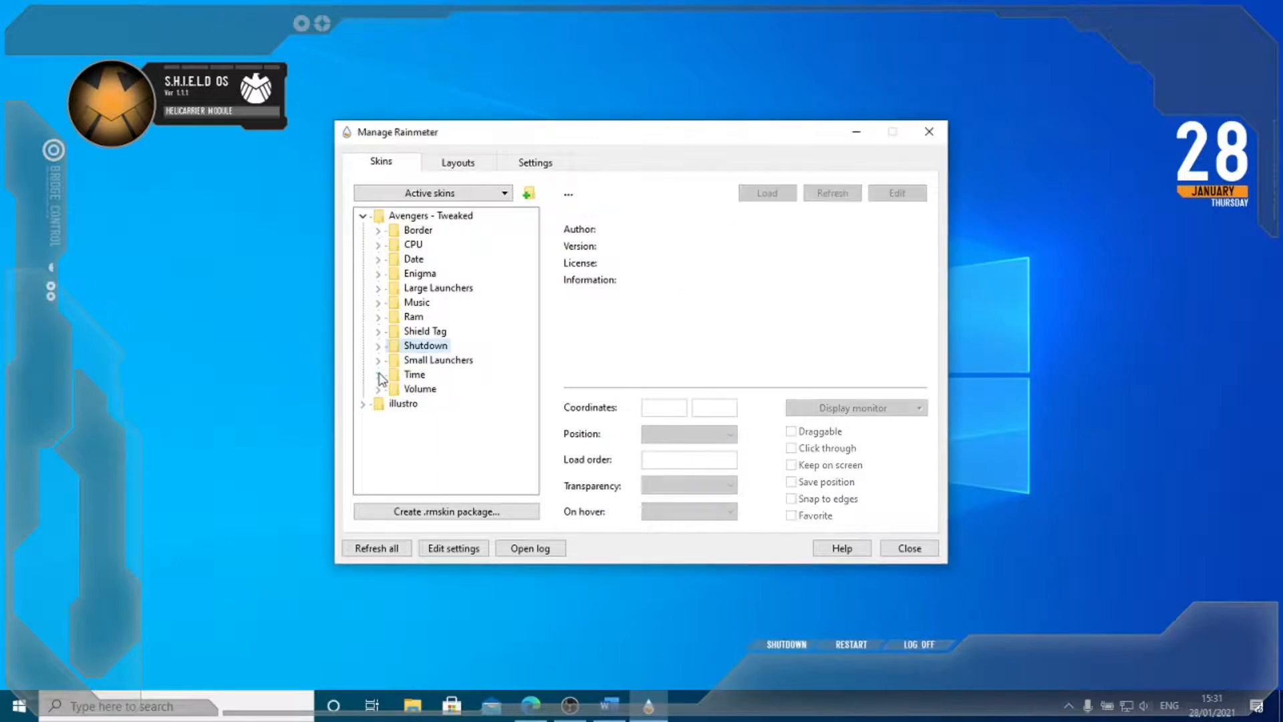
# Load the Time folder's 24 Hour.ini skin and place the clock above the shutdown bar at the desktop's lower right
pyautogui.click(378, 374)
pyautogui.click(438, 403)
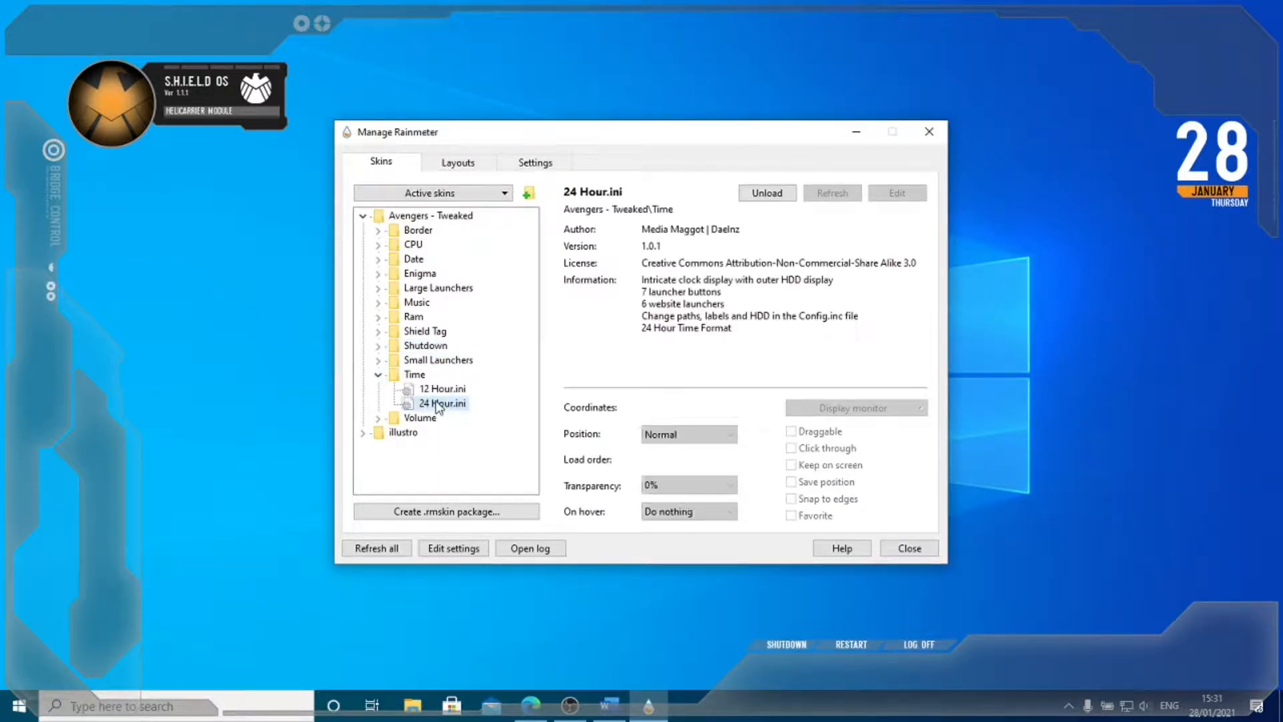
pyautogui.moveTo(314, 127); pyautogui.dragTo(1064, 474)
# Load the Volume.ini skin and place it just inside the left edge of the desktop border
pyautogui.moveTo(775, 133); pyautogui.dragTo(847, 59)
pyautogui.click(450, 343)
pyautogui.click(511, 357)
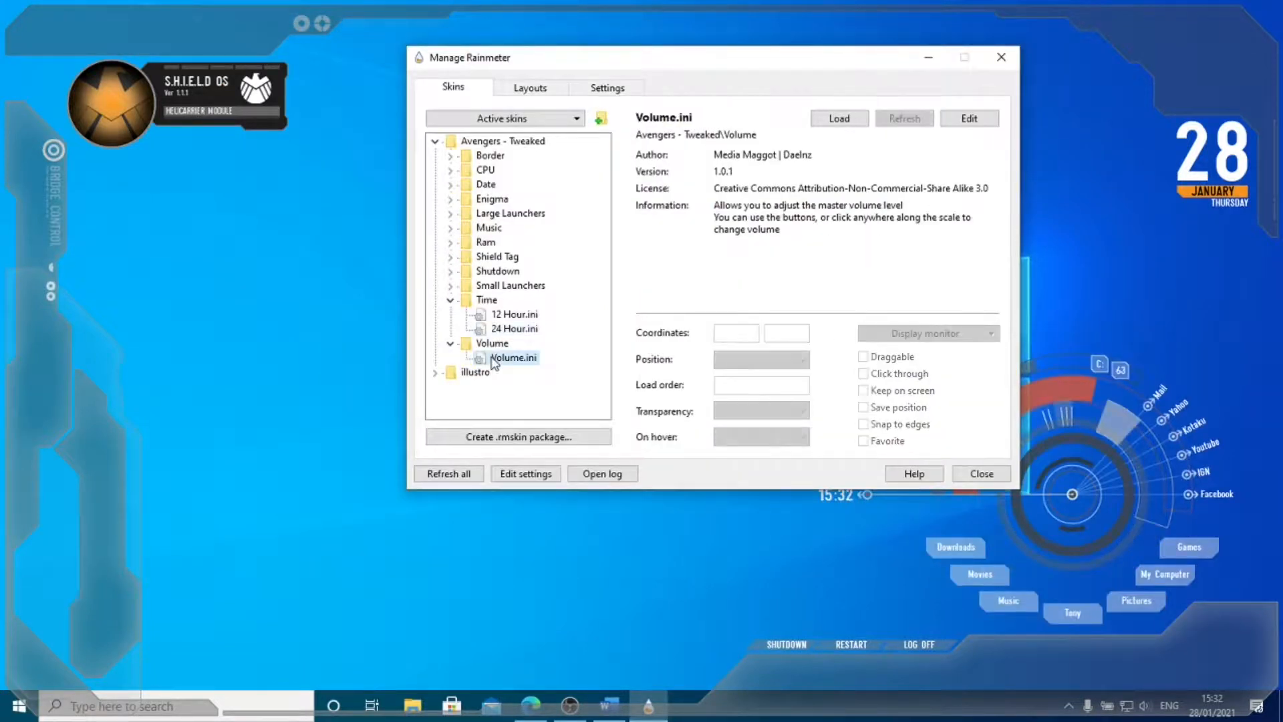
pyautogui.doubleClick(493, 359)
pyautogui.moveTo(19, 158); pyautogui.dragTo(127, 336)
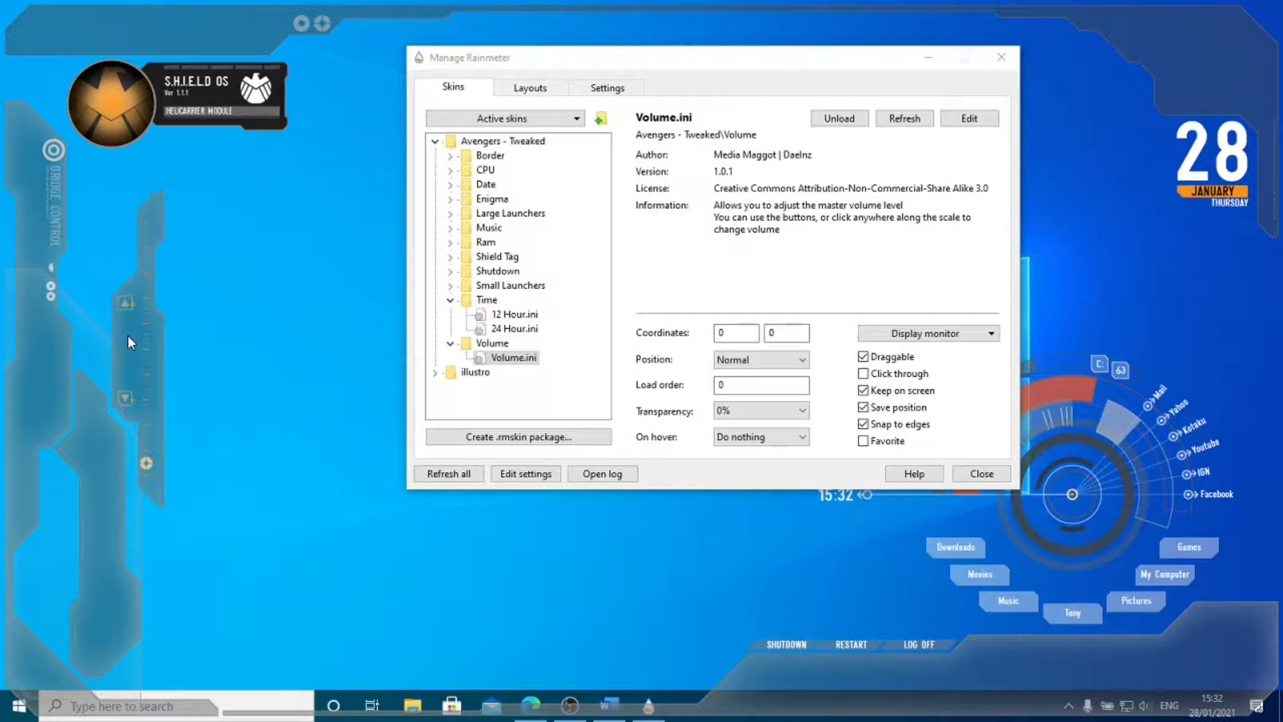
pyautogui.rightClick(127, 335)
pyautogui.click(204, 273)
# Enter Shield OS as the name of a new Rainmeter layout and close the manager
pyautogui.click(633, 91)
pyautogui.click(531, 88)
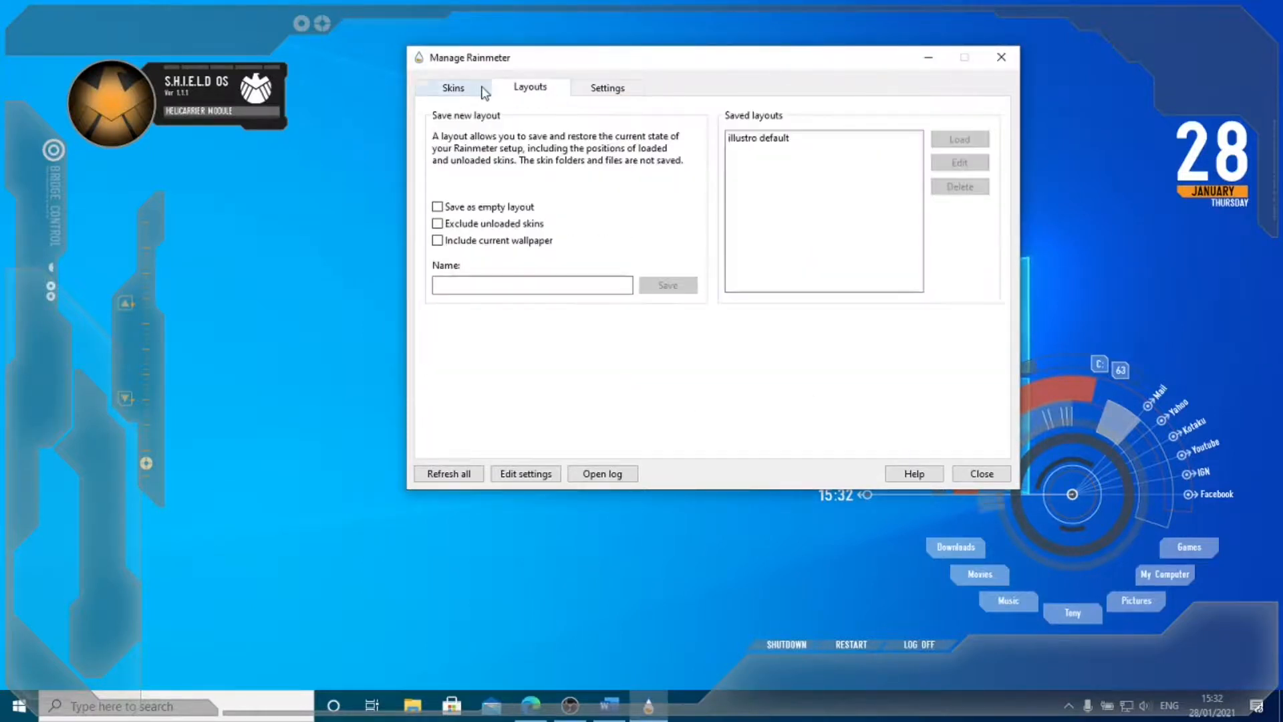
pyautogui.click(491, 281)
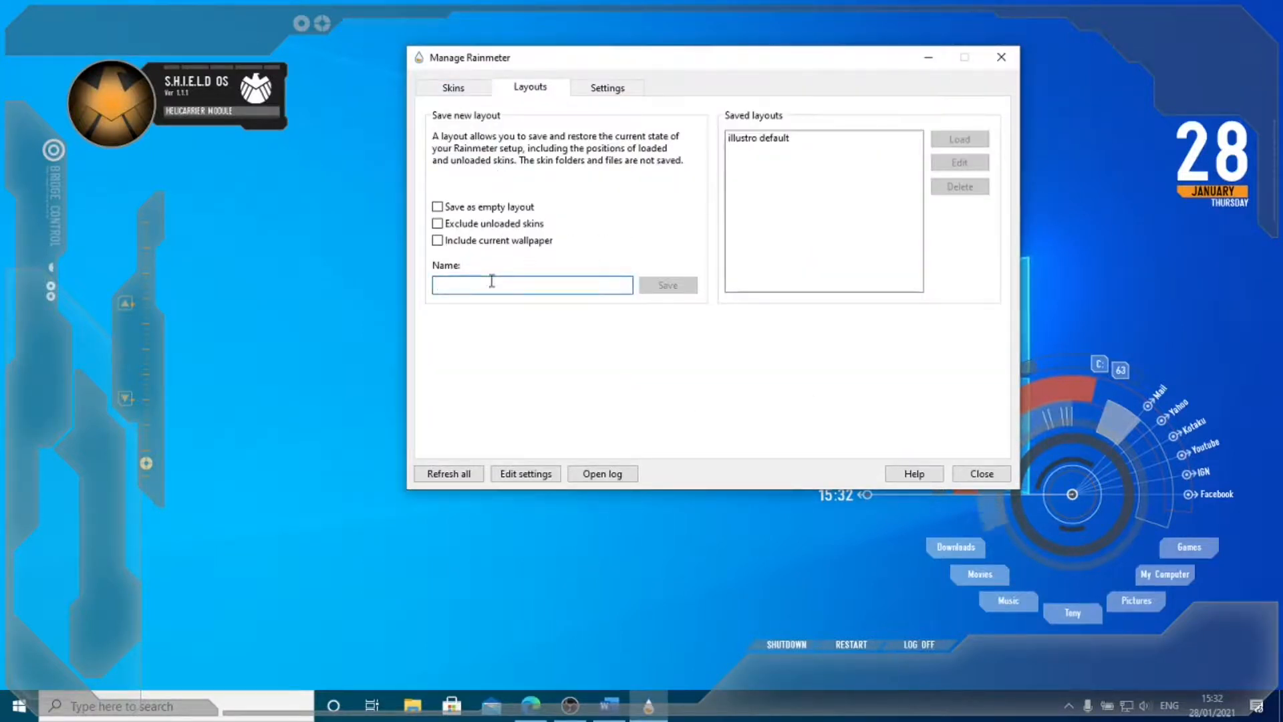
pyautogui.write('Shield OS')
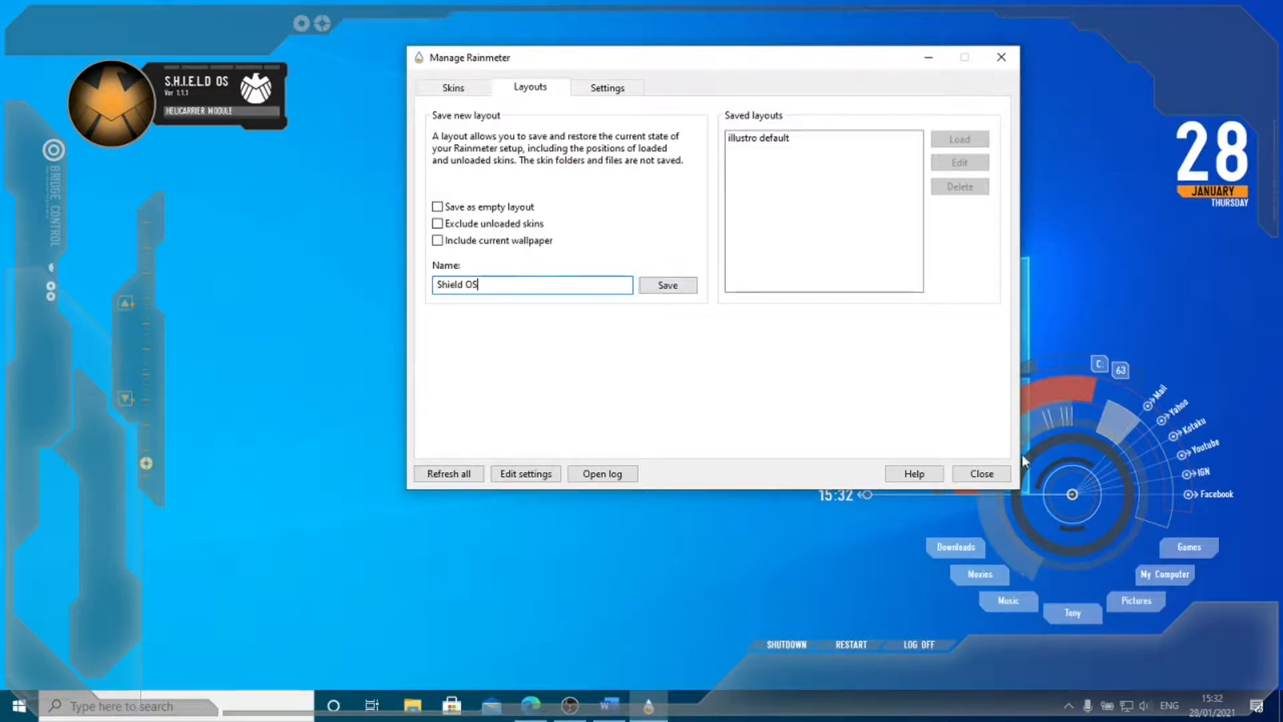
pyautogui.click(980, 474)
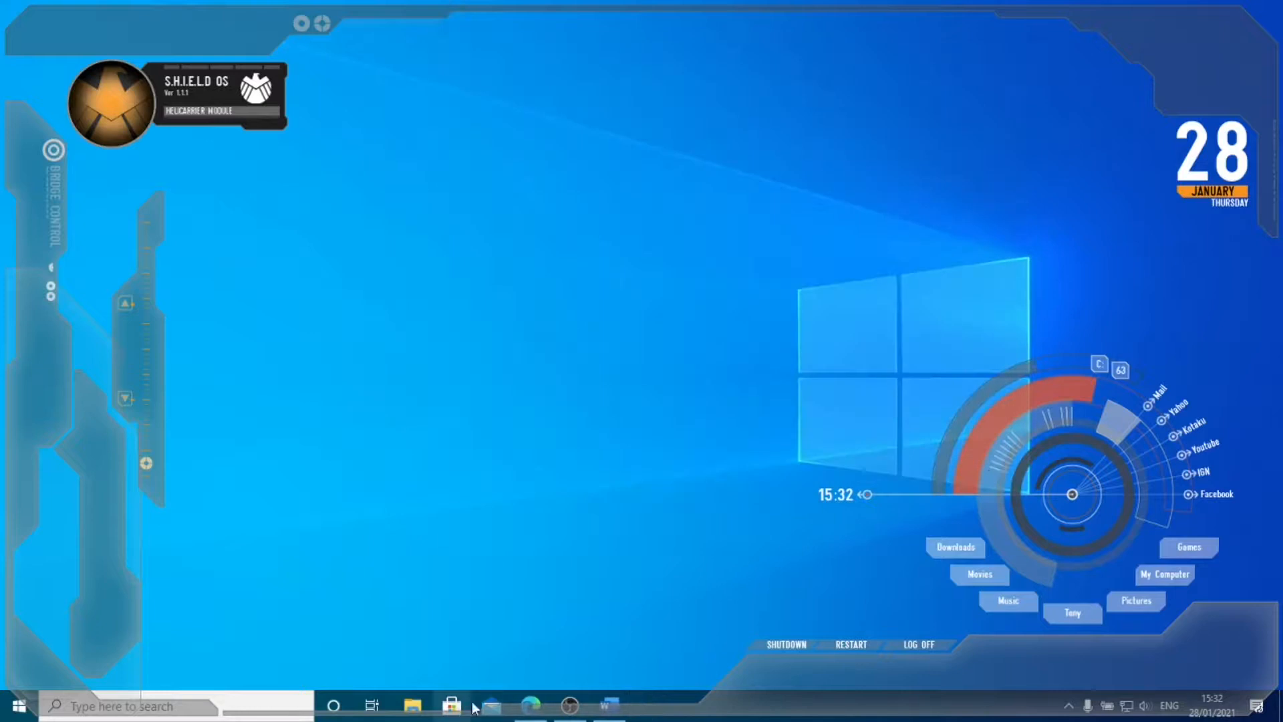
# Open the SHIELDbg image from the Avengers - Tweaked folder under Documents, Rainmeter, Skins
pyautogui.click(412, 706)
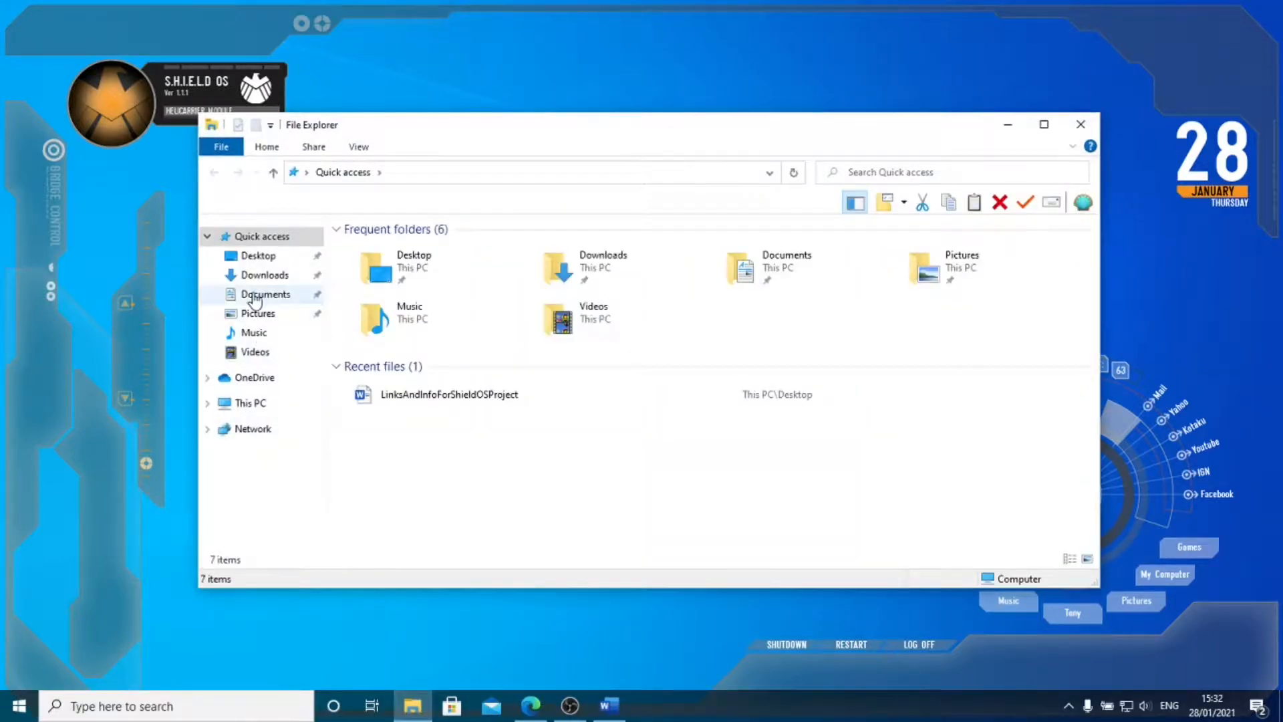
pyautogui.click(255, 299)
pyautogui.doubleClick(398, 249)
pyautogui.doubleClick(401, 257)
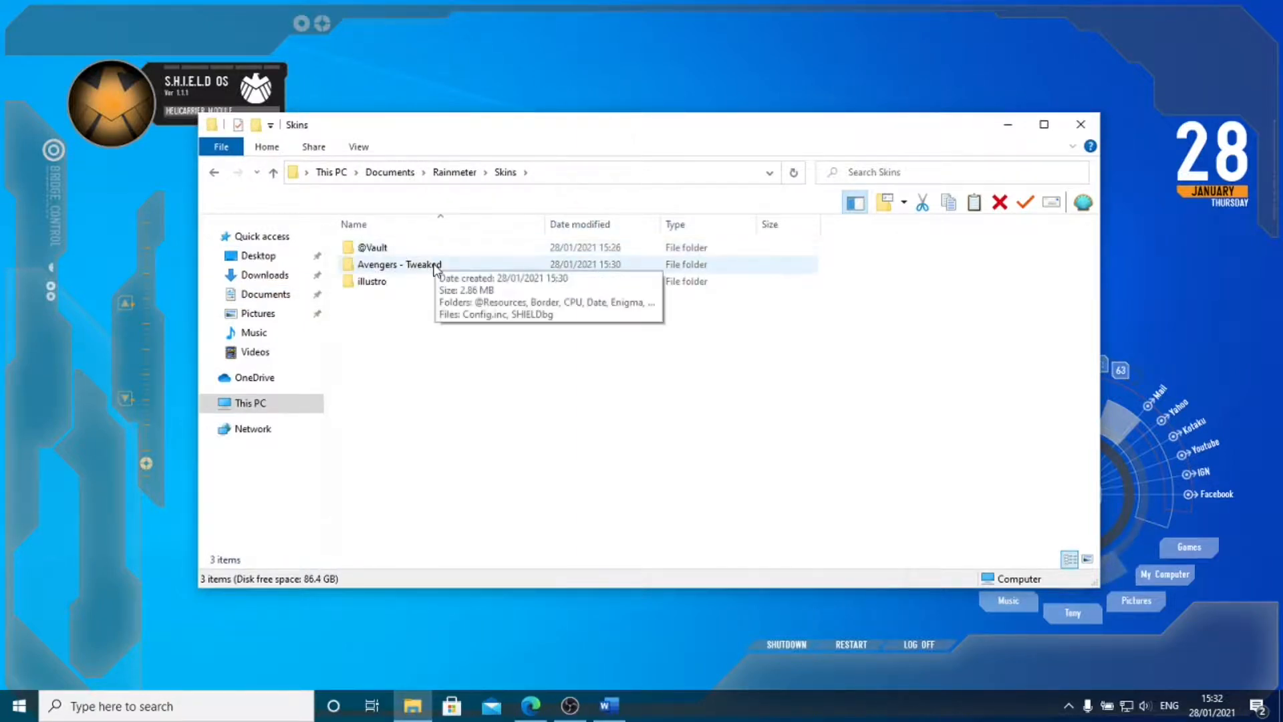
pyautogui.doubleClick(435, 265)
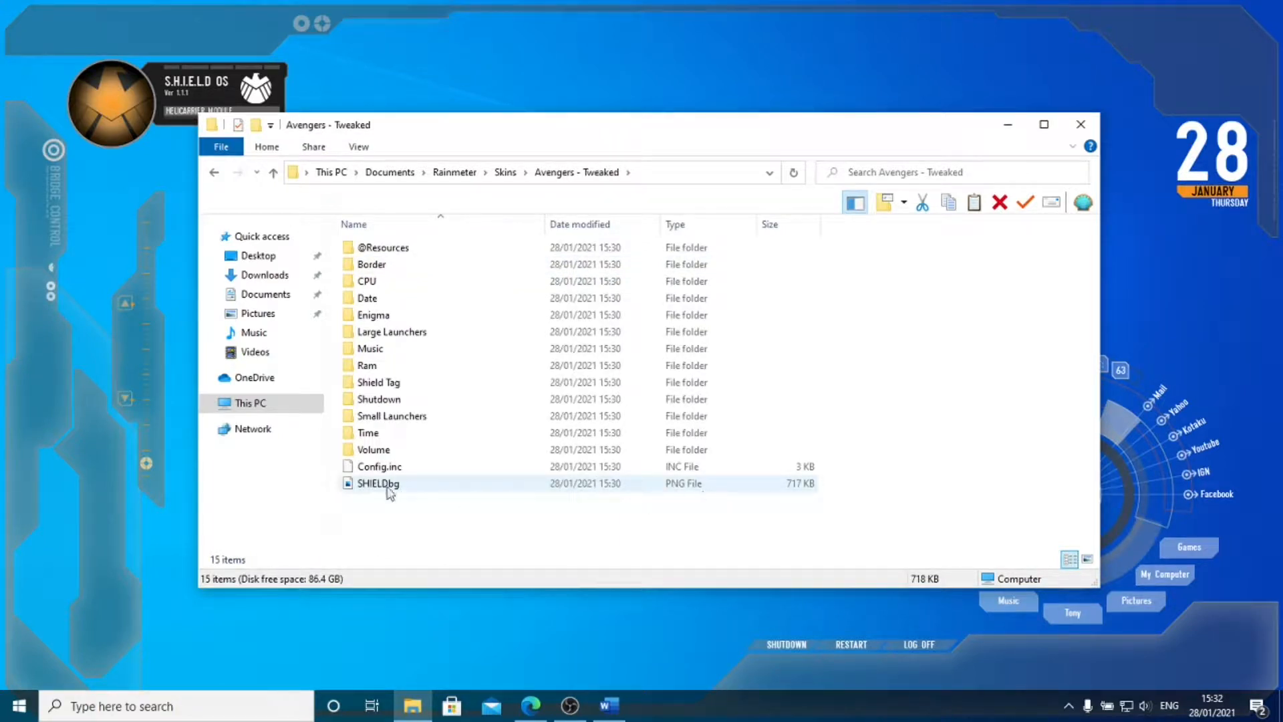
pyautogui.doubleClick(379, 486)
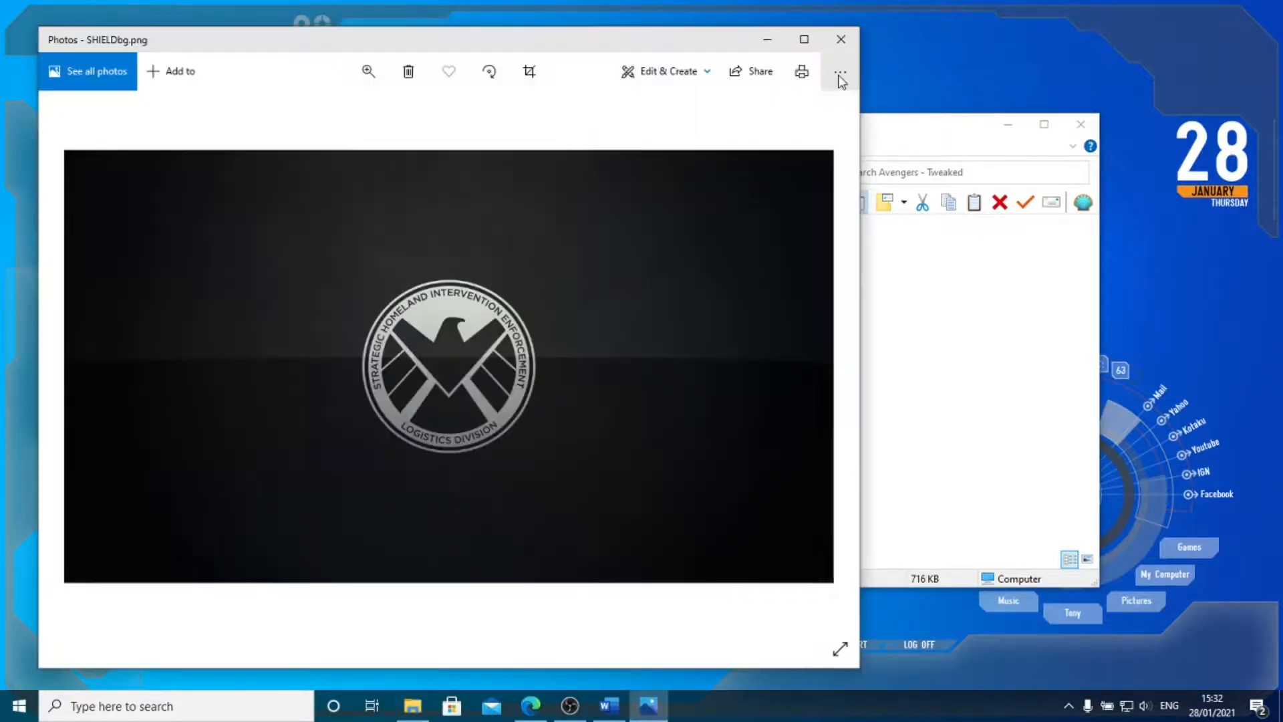
# Set the SHIELDbg image as the desktop background and close the image viewer
pyautogui.click(840, 73)
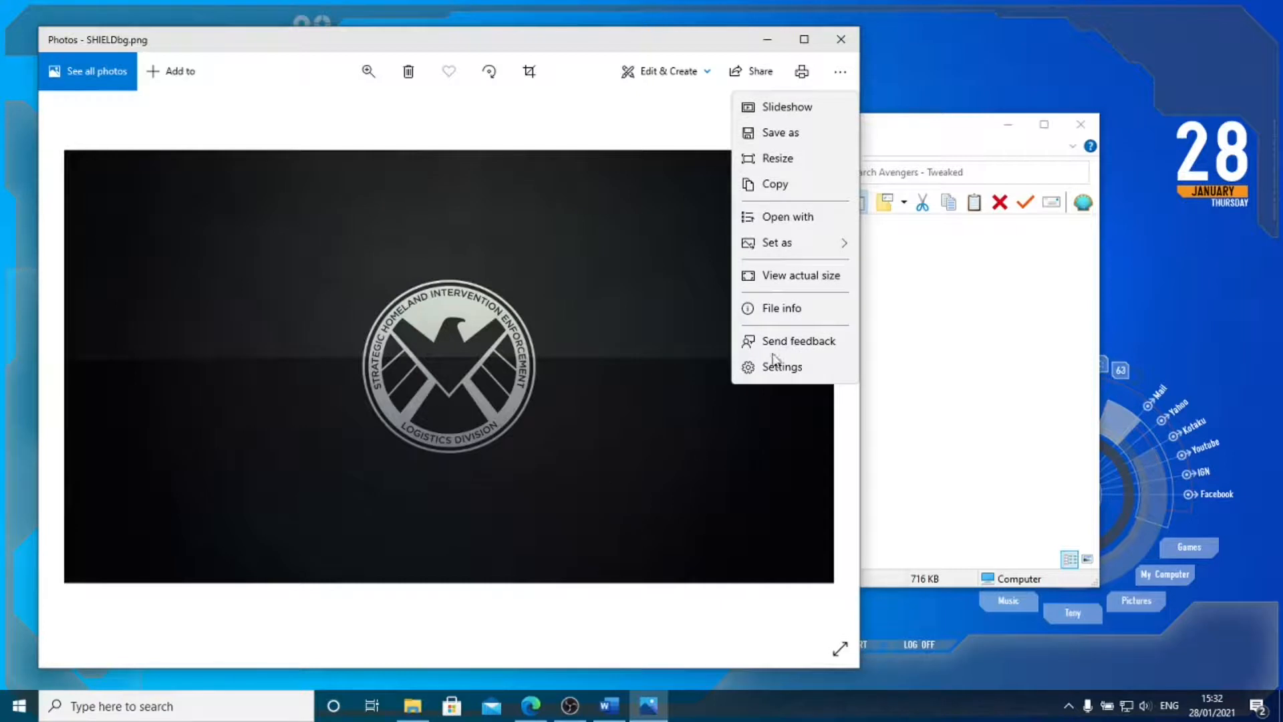
pyautogui.moveTo(805, 243)
pyautogui.click(915, 270)
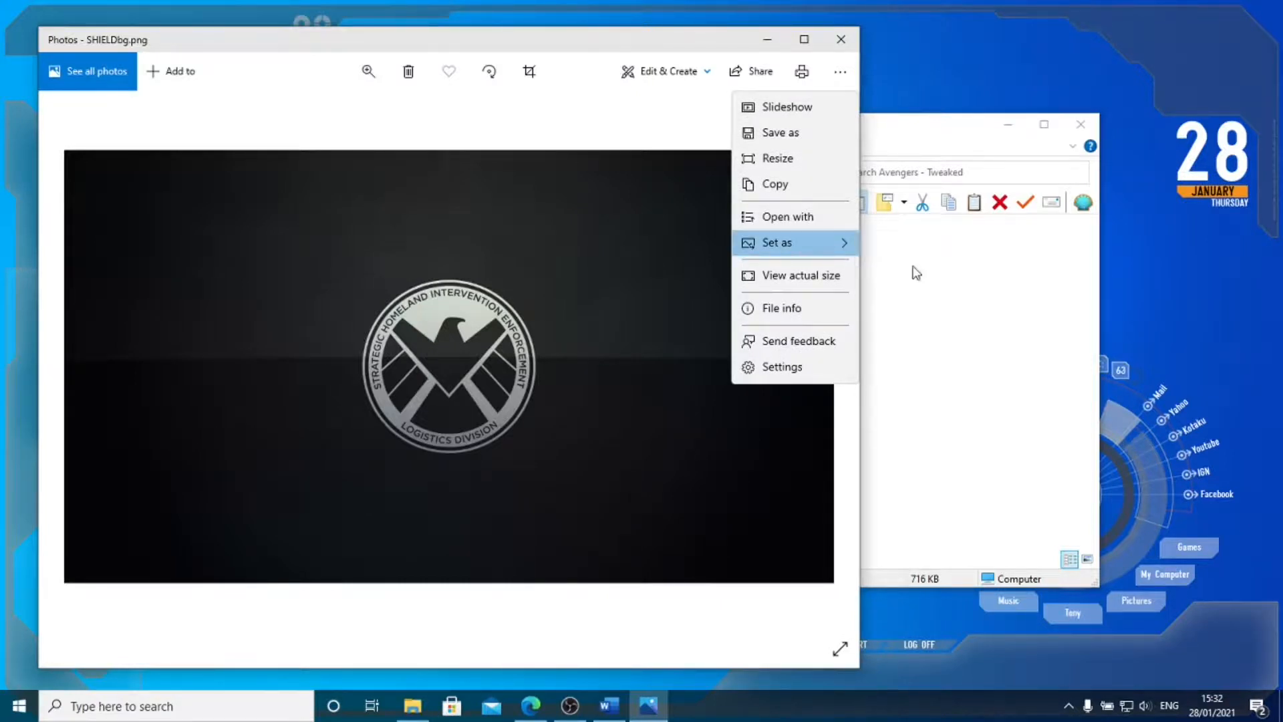
pyautogui.click(841, 39)
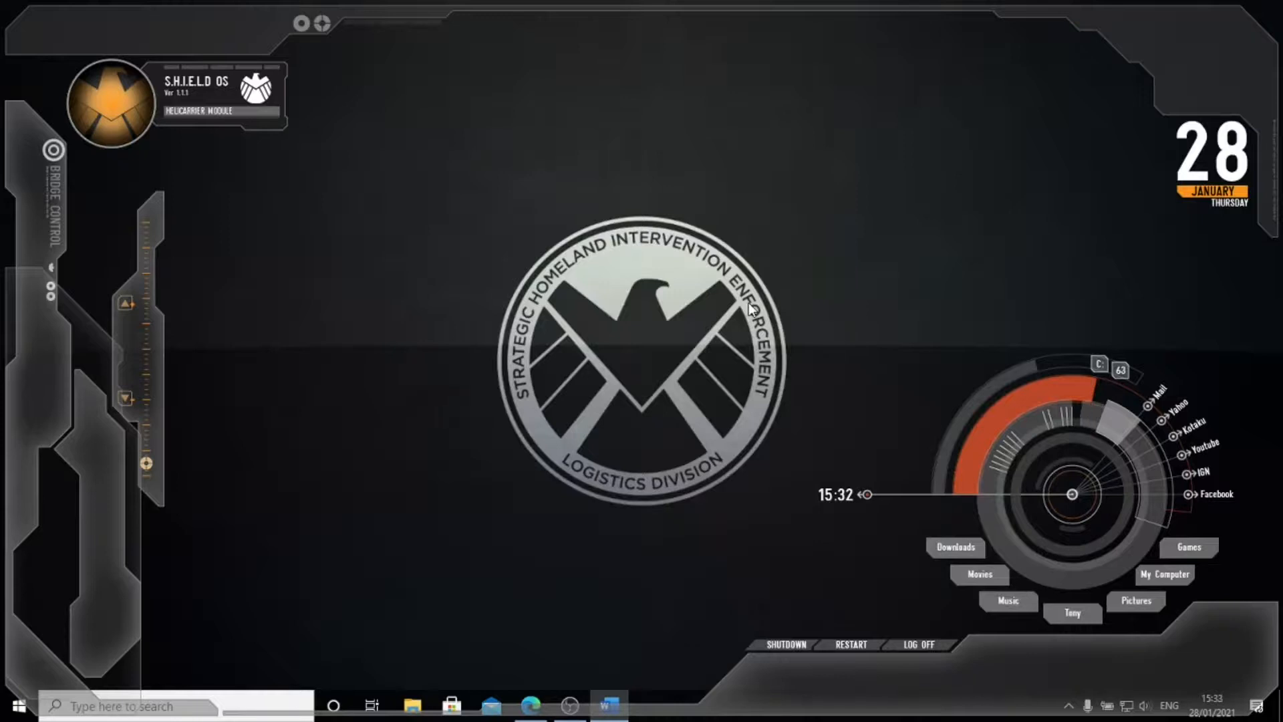
# Hide the other skins through the Shield Tag emblem and move the microphone, battery, network and volume tray icons into the hidden overflow
pyautogui.click(137, 118)
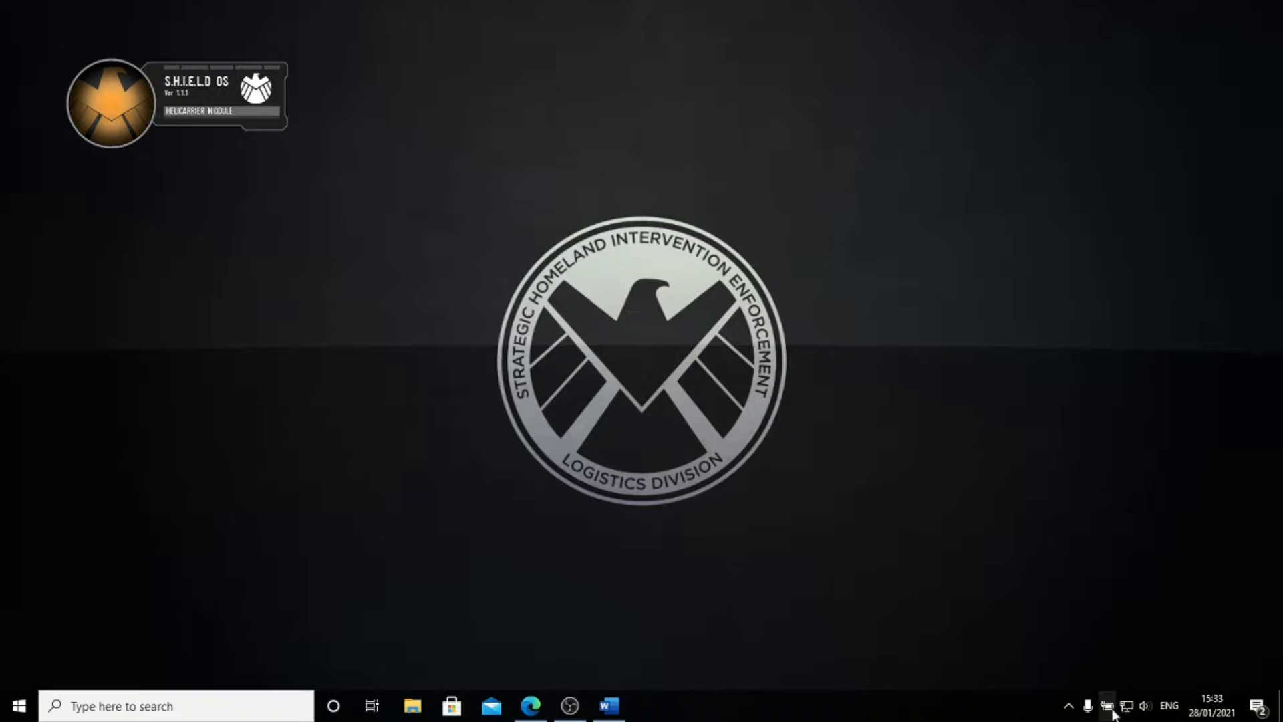
pyautogui.click(1088, 706)
pyautogui.moveTo(1106, 712); pyautogui.dragTo(1089, 711)
pyautogui.moveTo(1127, 711)
pyautogui.mouseDown()
pyautogui.moveTo(1109, 711)
pyautogui.moveTo(1127, 711)
pyautogui.mouseUp()
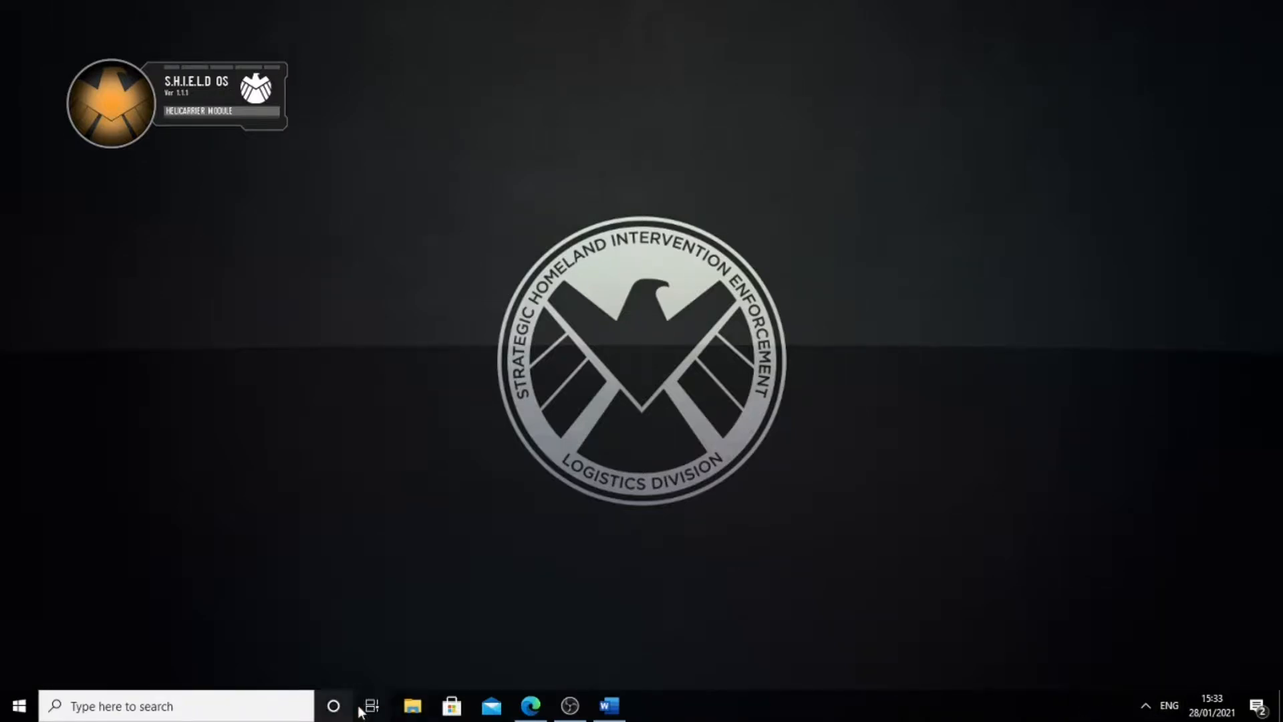
# Hide the search box, Cortana and Task View on the taskbar, and unpin File Explorer, Microsoft Store, Mail and Edge
pyautogui.rightClick(334, 705)
pyautogui.moveTo(418, 355)
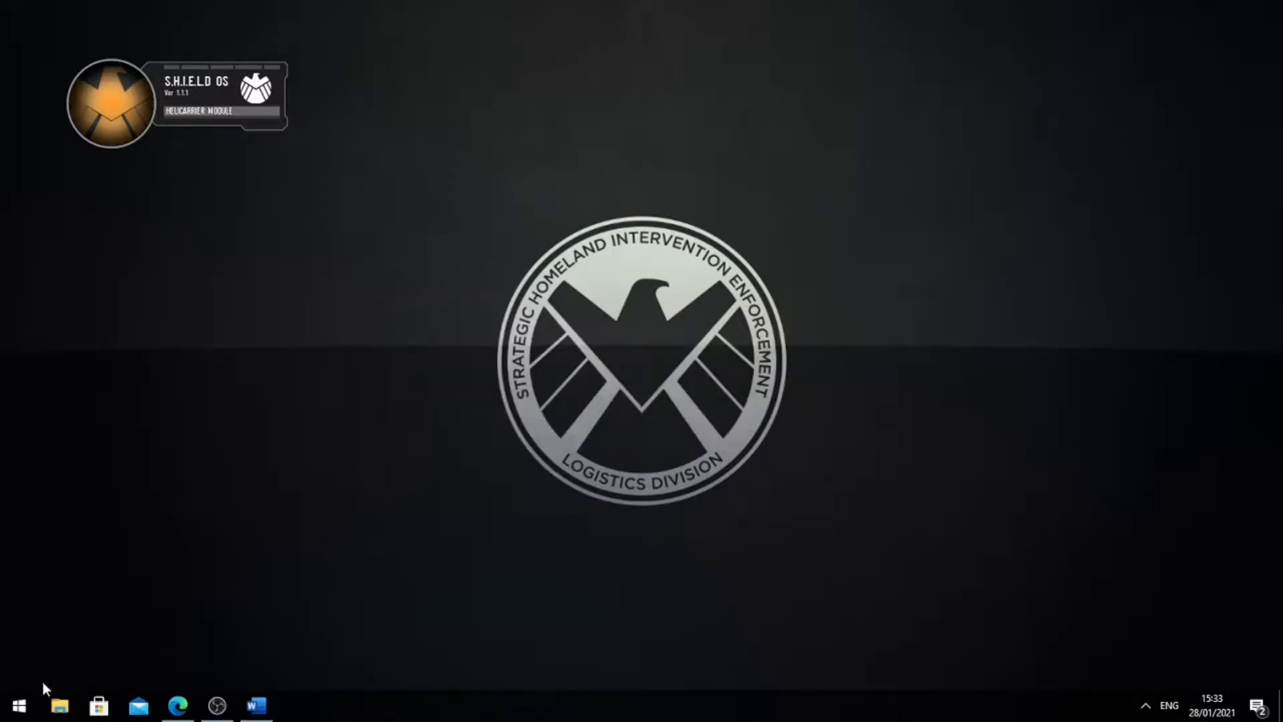
pyautogui.rightClick(50, 699)
pyautogui.click(63, 670)
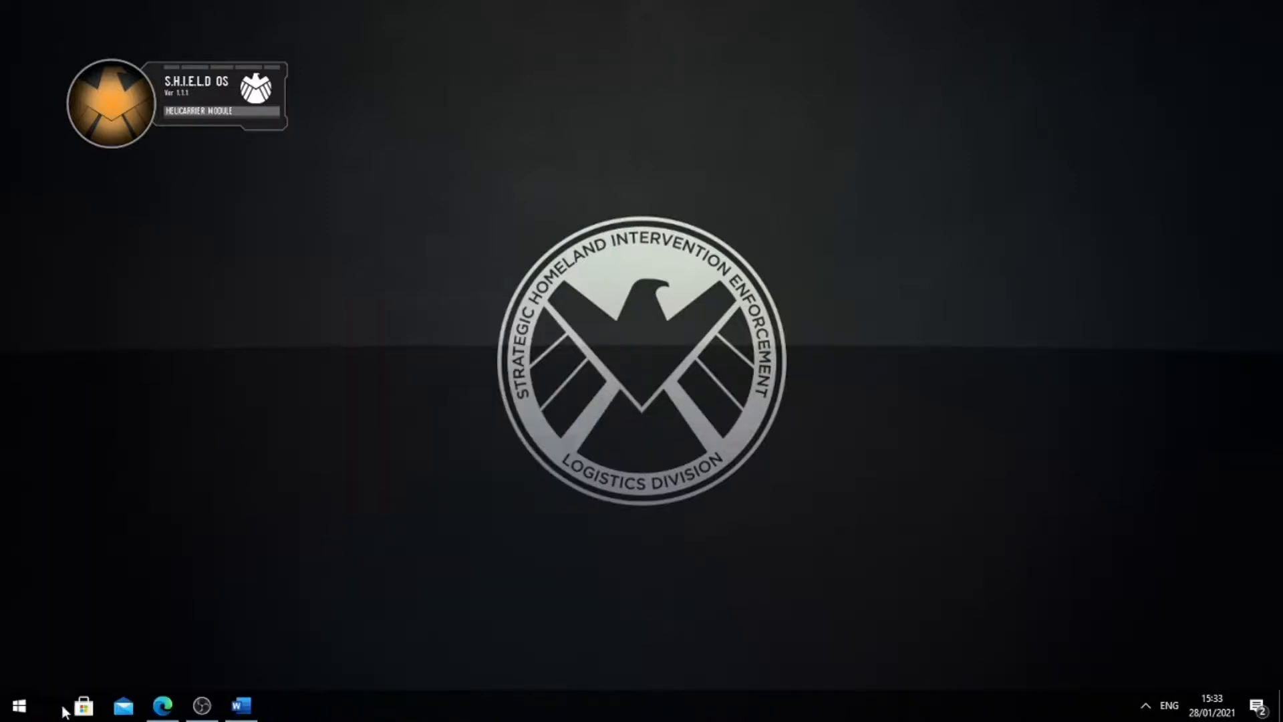
pyautogui.rightClick(67, 705)
pyautogui.click(82, 672)
pyautogui.rightClick(67, 706)
pyautogui.click(75, 675)
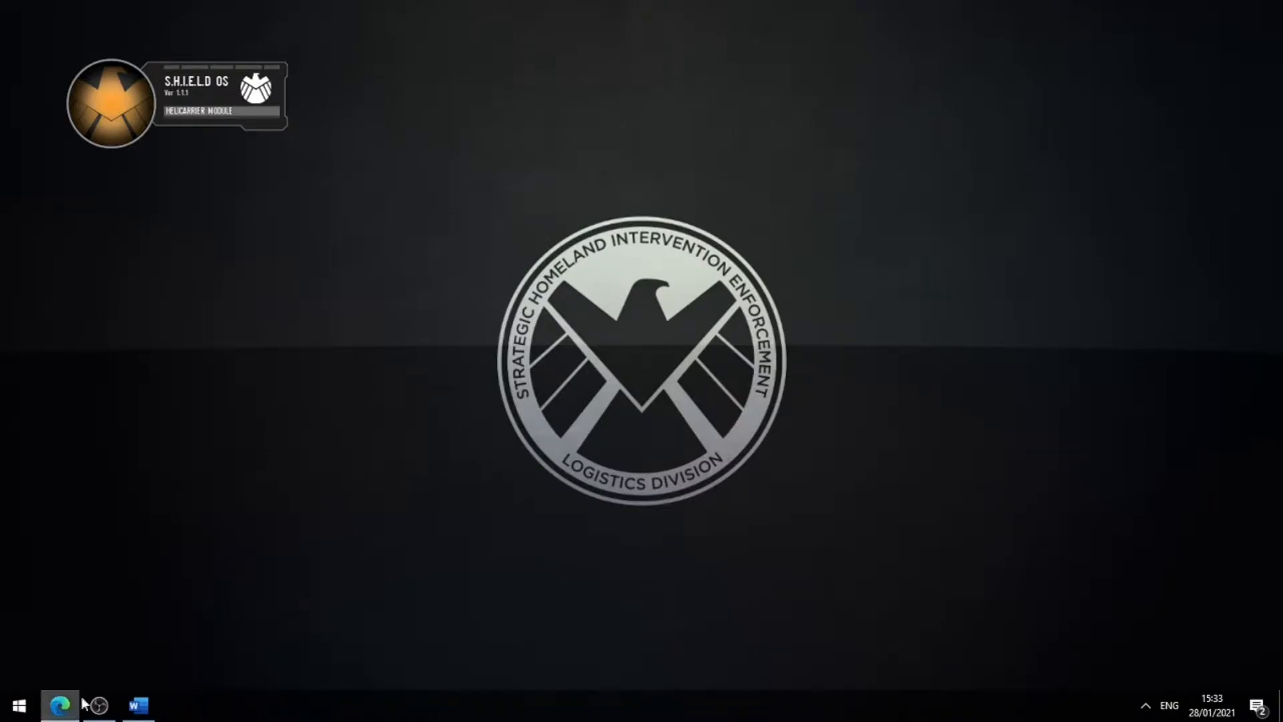
pyautogui.rightClick(60, 706)
pyautogui.click(104, 647)
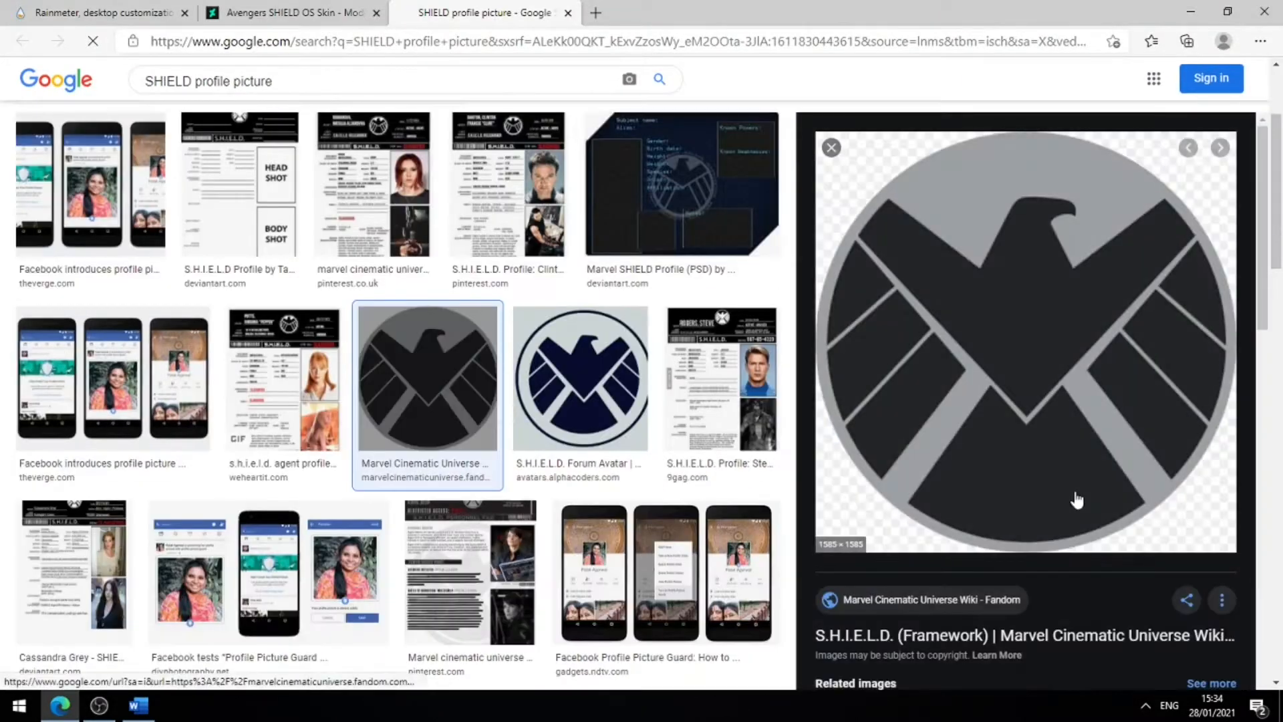
# Save the S.H.I.E.L.D. emblem image from the search results as SHIELD_Profile PNG in the Avengers - Tweaked skin folder
pyautogui.rightClick(1052, 415)
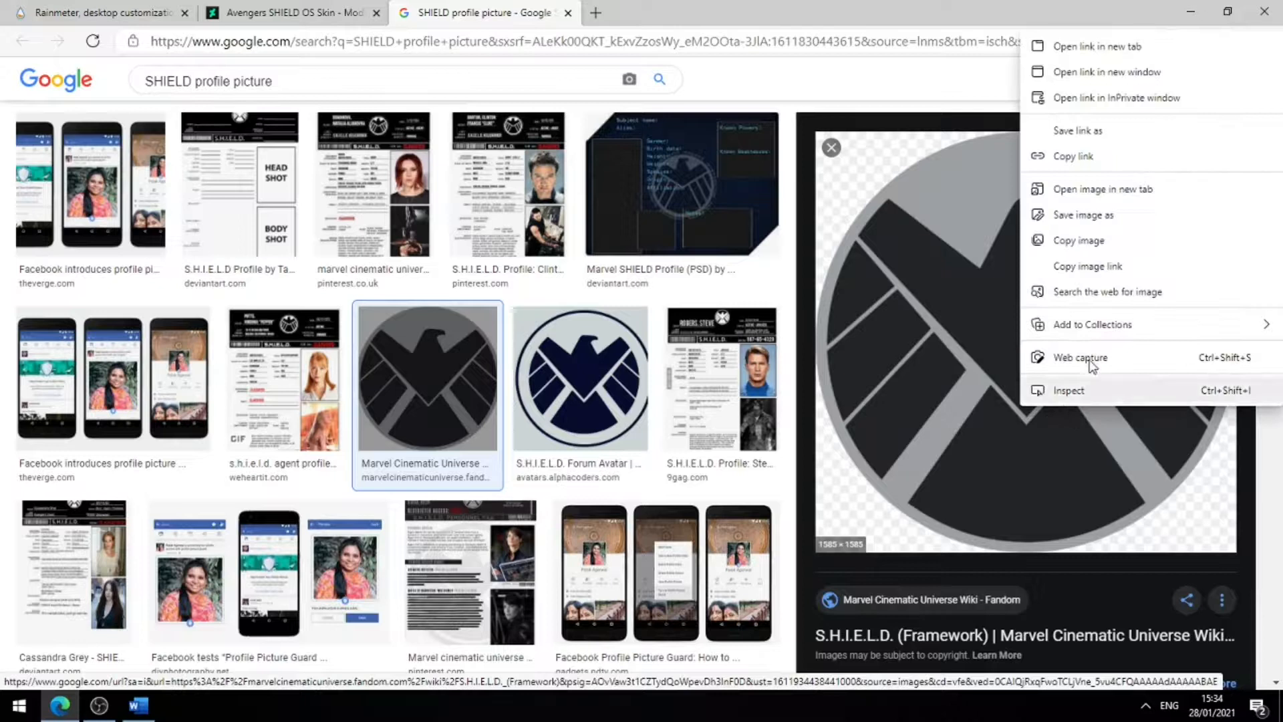
pyautogui.click(1091, 216)
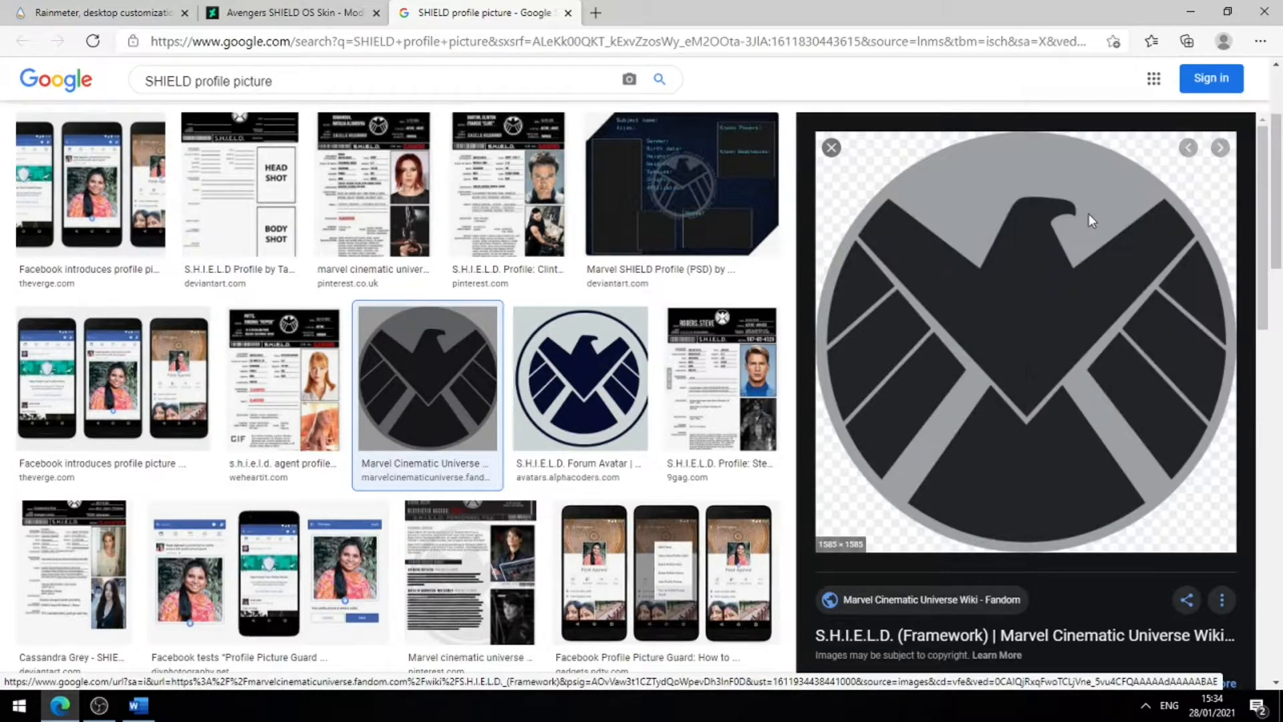
pyautogui.doubleClick(187, 124)
pyautogui.doubleClick(177, 117)
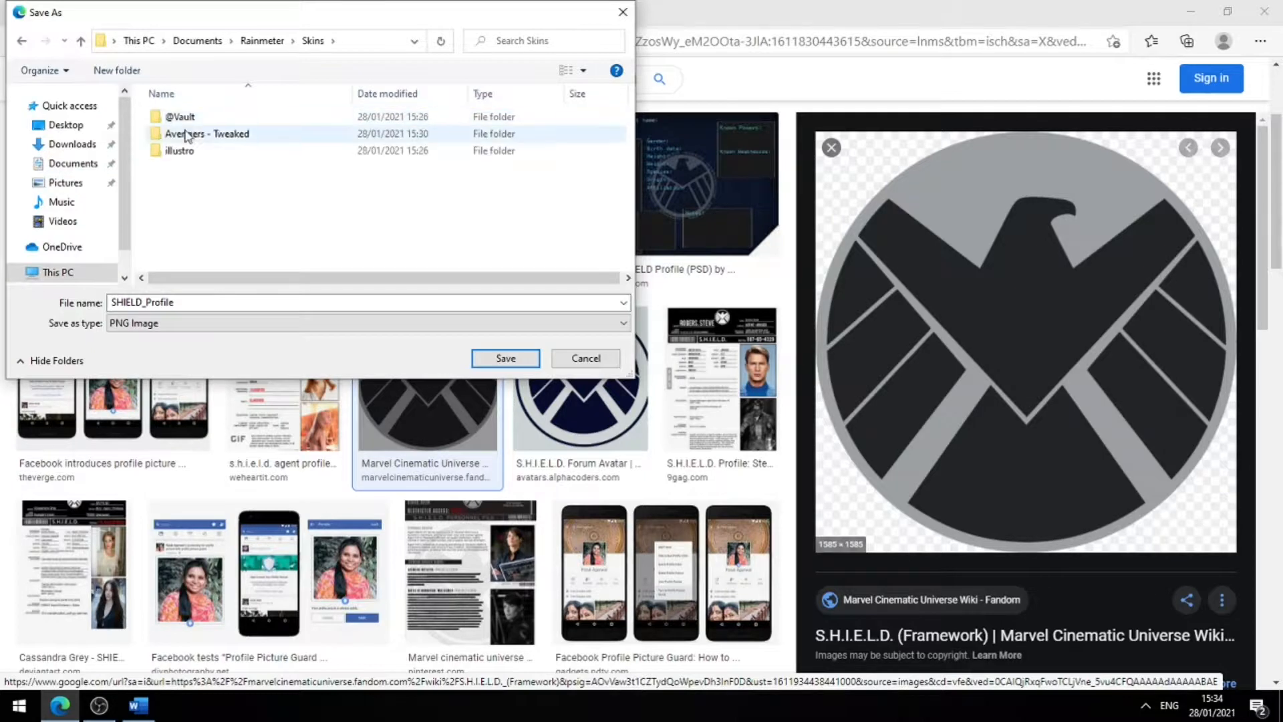
pyautogui.doubleClick(188, 135)
pyautogui.scroll(-2, 221, 173)
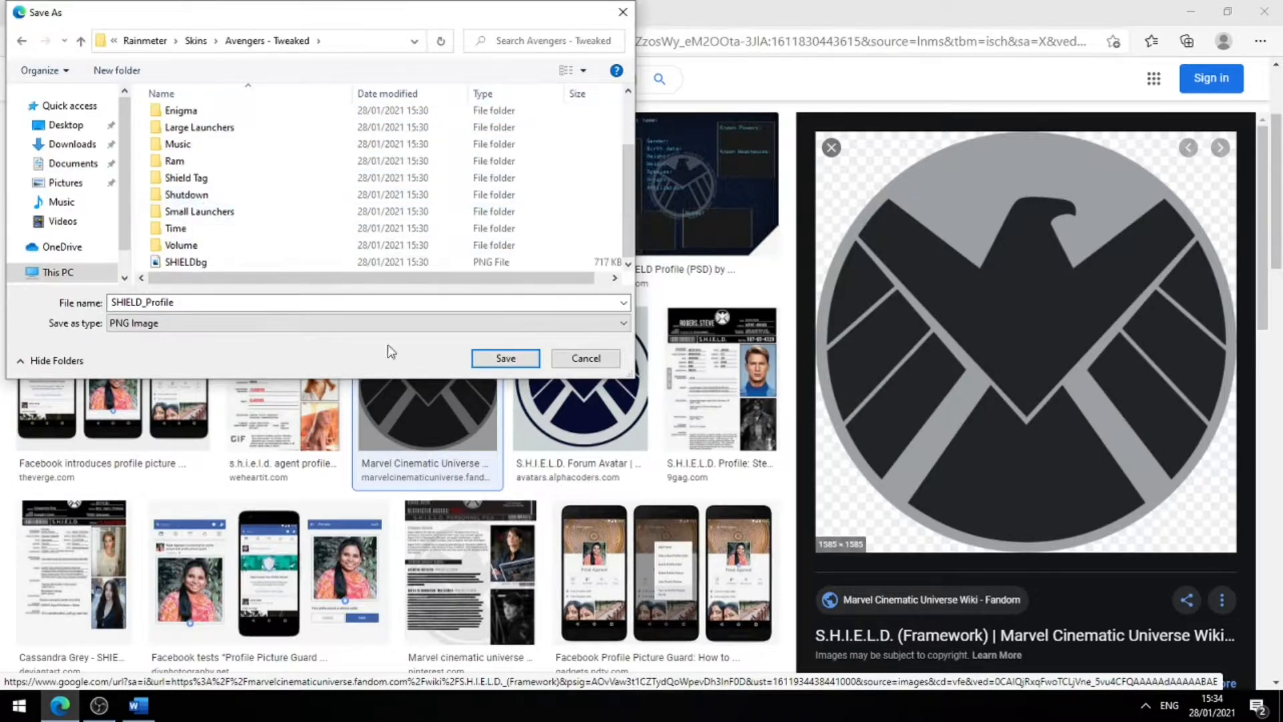
pyautogui.click(498, 360)
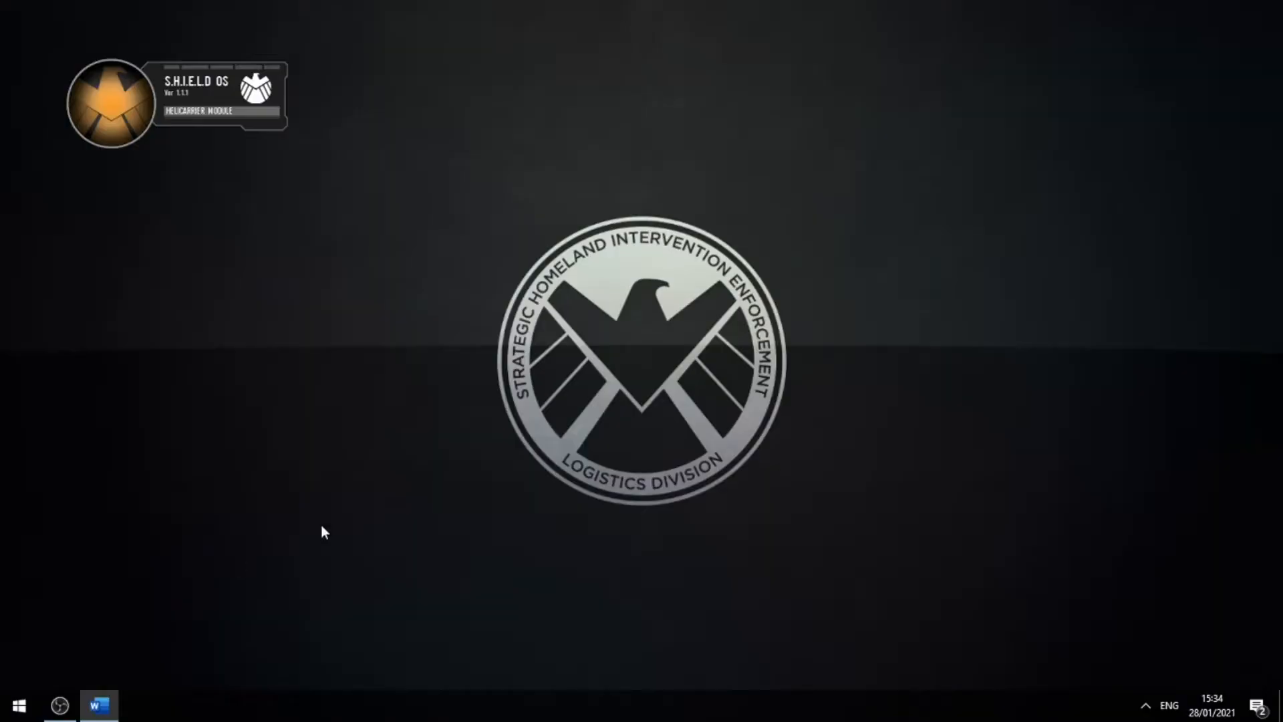
# Open the account information page in Windows Settings
pyautogui.press('super')
pyautogui.write('se')
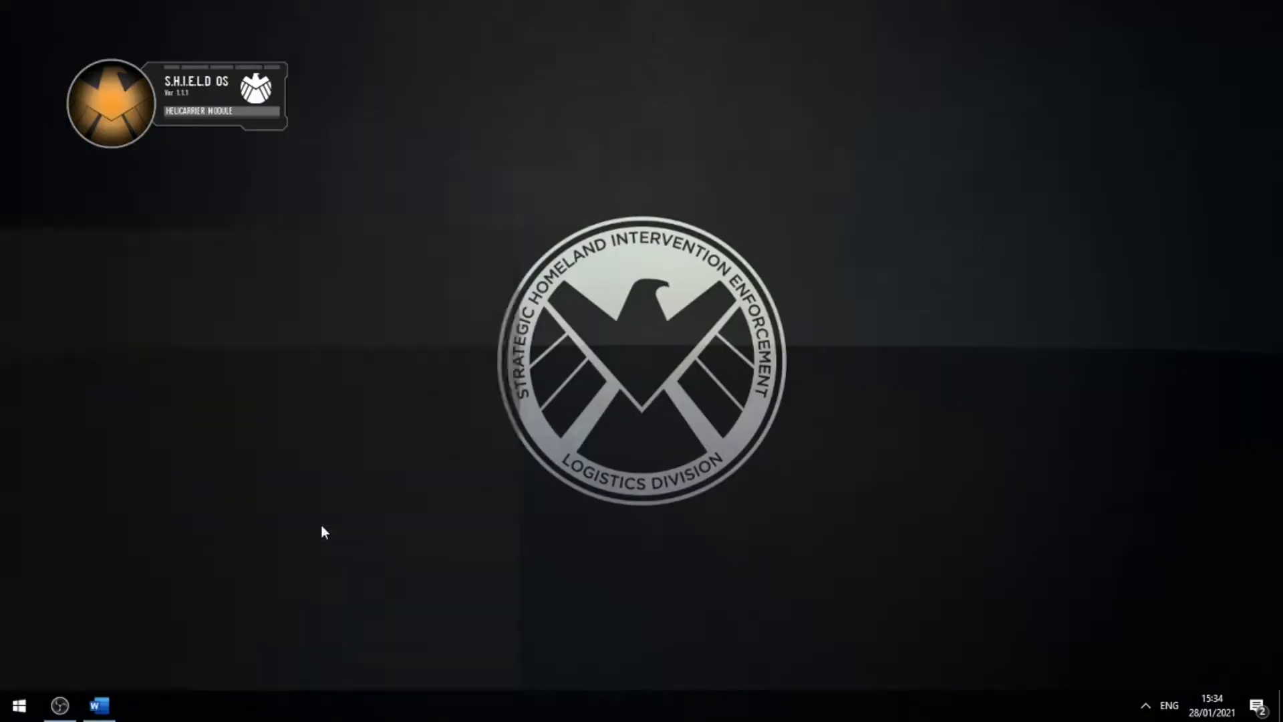
pyautogui.press('Return')
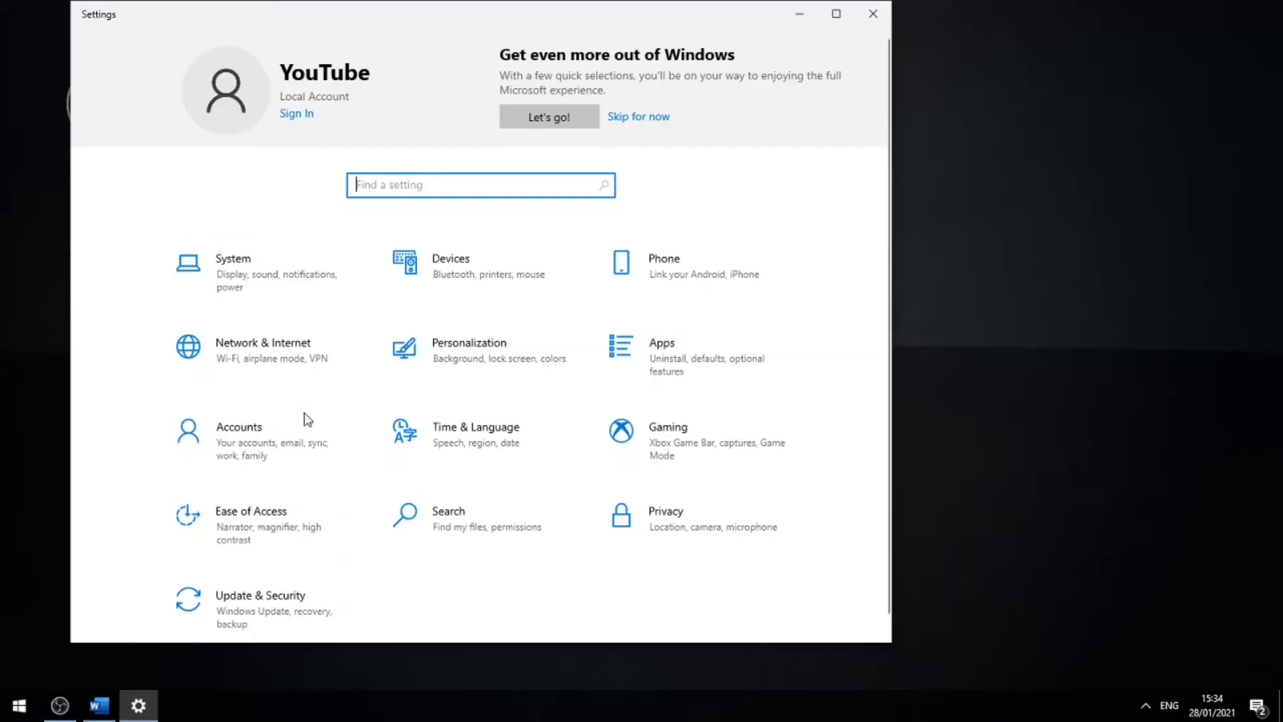
pyautogui.click(285, 444)
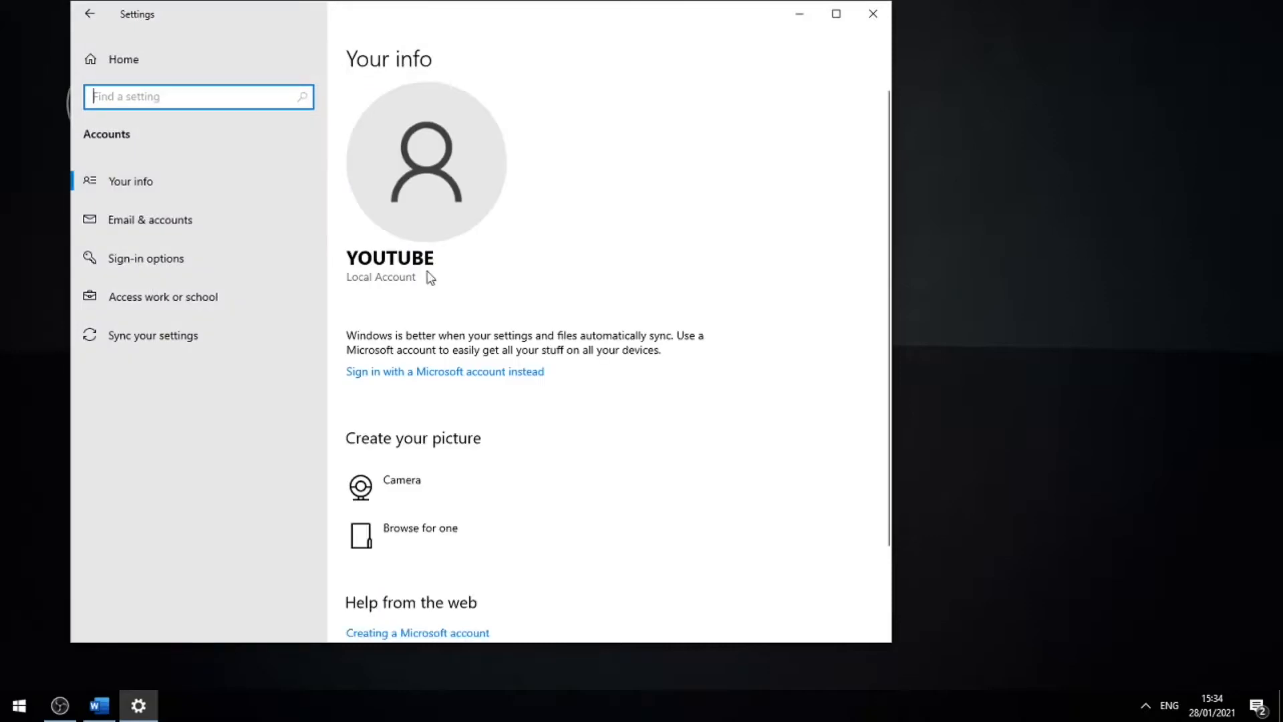
# Set SHIELD_Profile from the Avengers - Tweaked folder as the account picture and close Settings
pyautogui.click(434, 540)
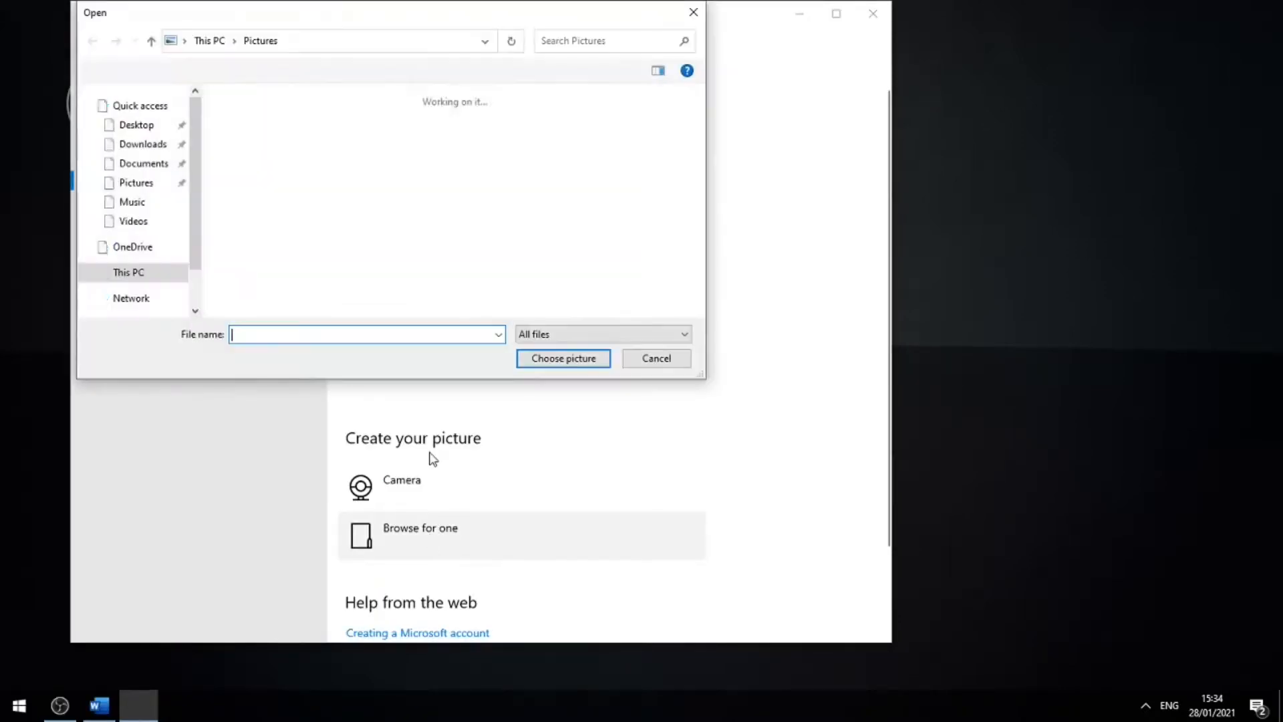
pyautogui.click(131, 163)
pyautogui.doubleClick(252, 119)
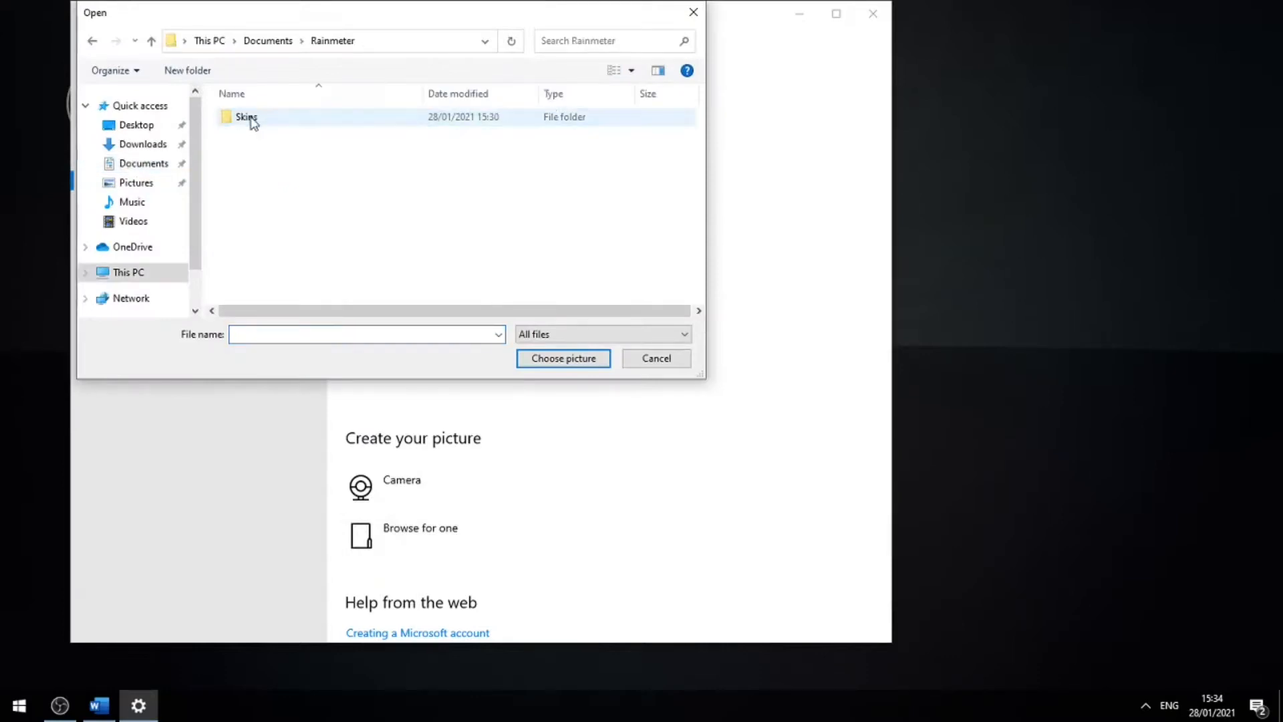
pyautogui.doubleClick(249, 119)
pyautogui.doubleClick(251, 131)
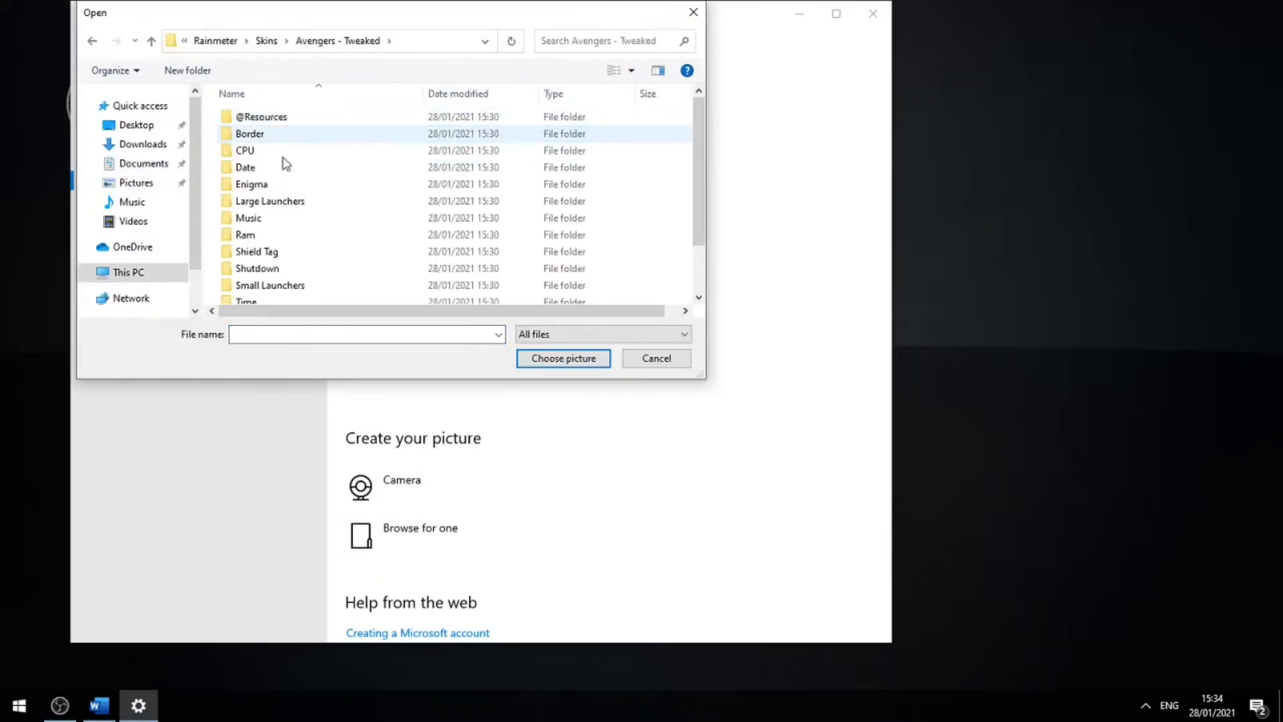
pyautogui.scroll(-2, 286, 164)
pyautogui.click(292, 278)
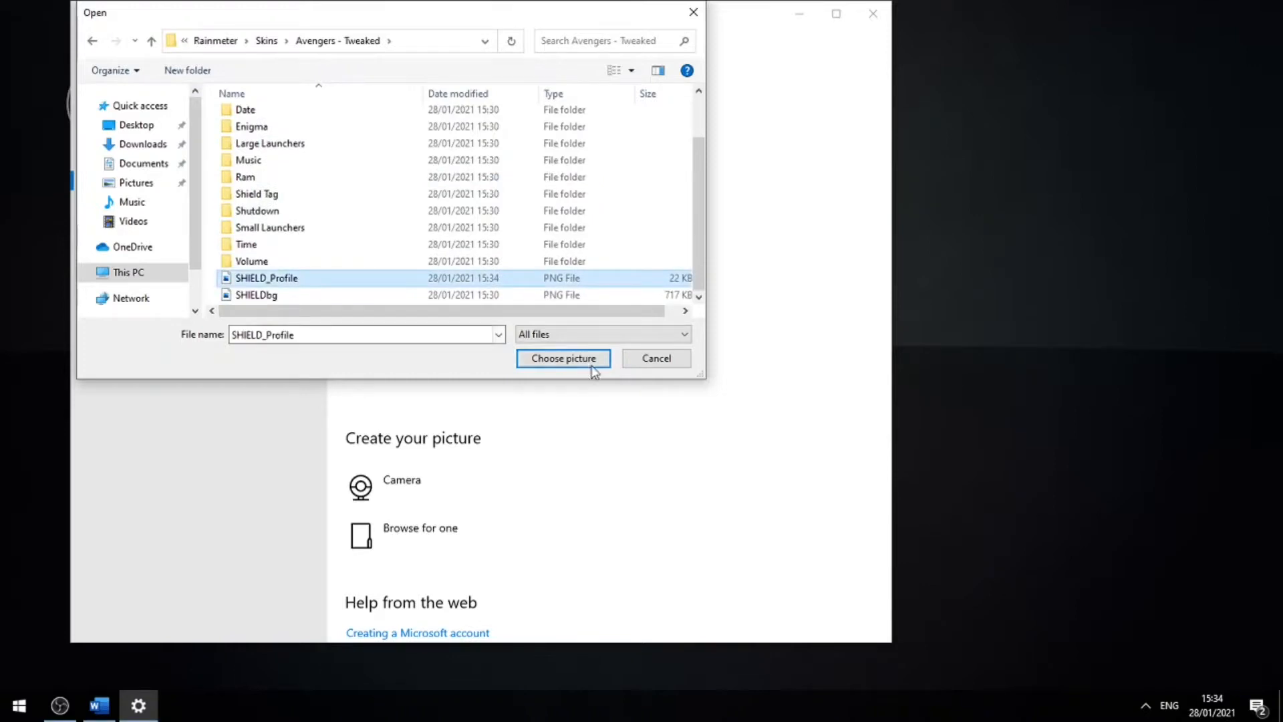
pyautogui.click(592, 366)
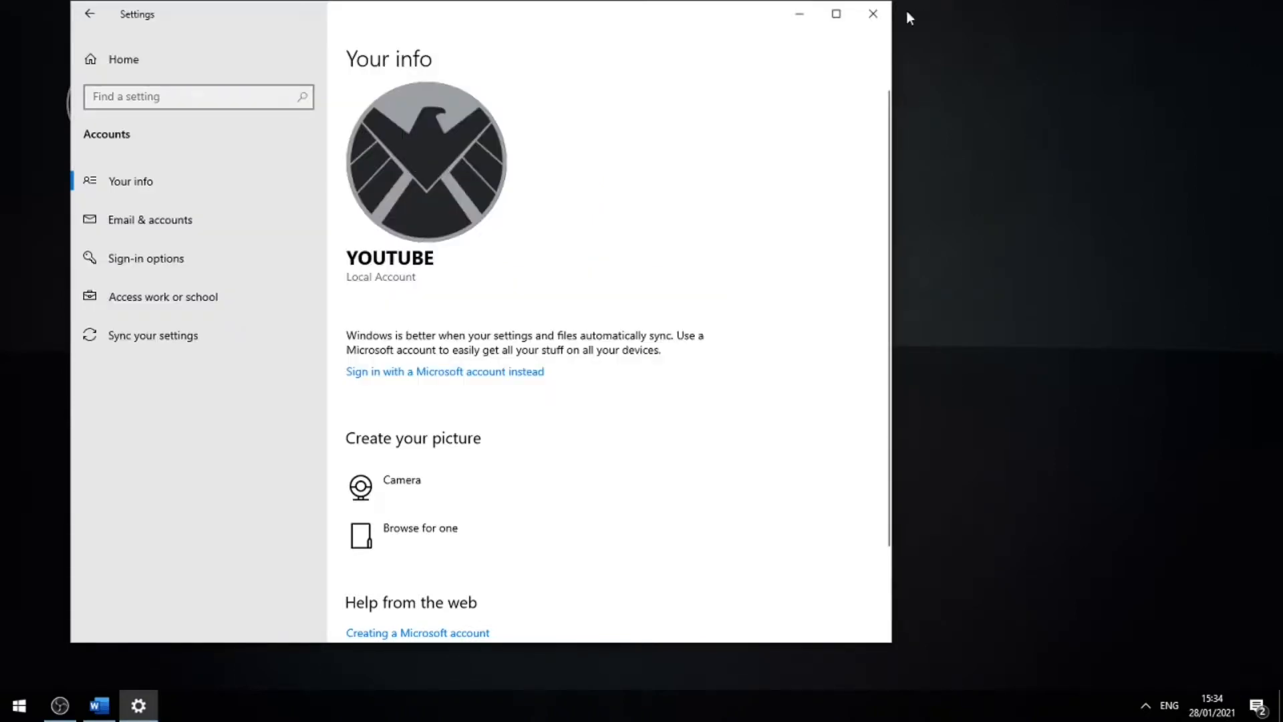
pyautogui.click(873, 13)
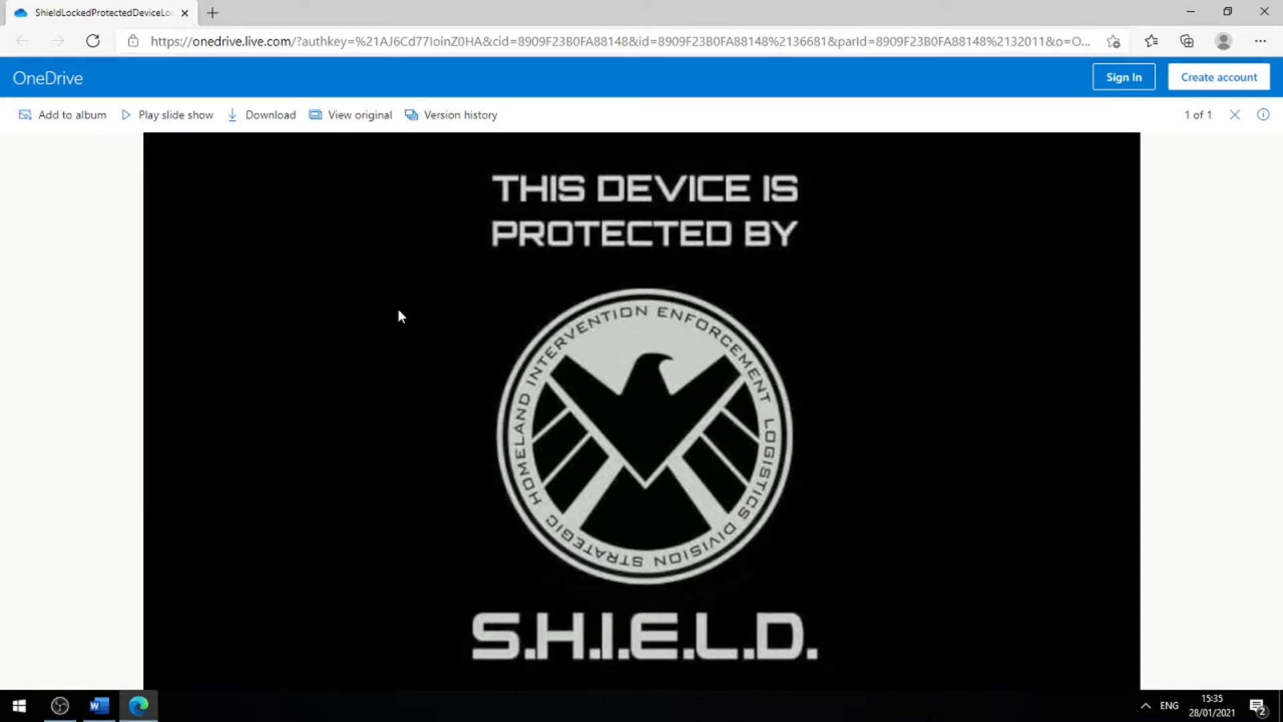
# Save the protected-device image as ShieldLockedProtectedDeviceLockscreenWallpaper PNG in the Avengers - Tweaked folder
pyautogui.rightClick(653, 379)
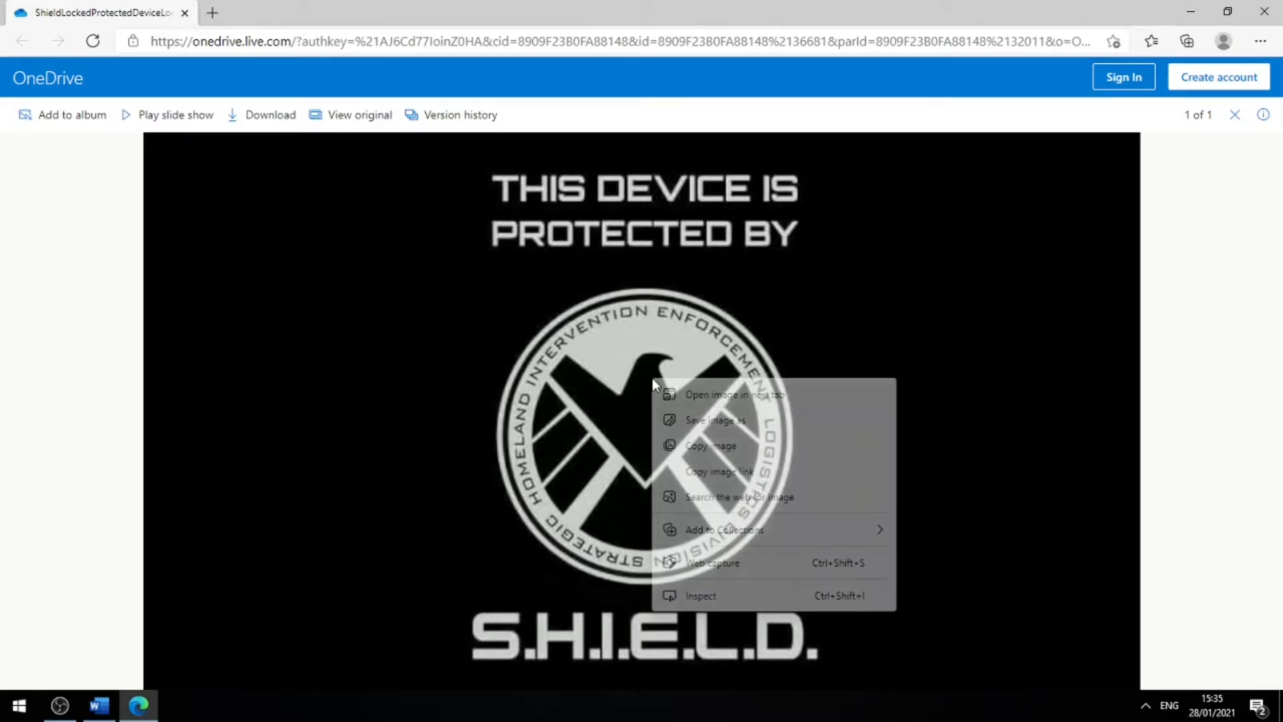
pyautogui.click(733, 420)
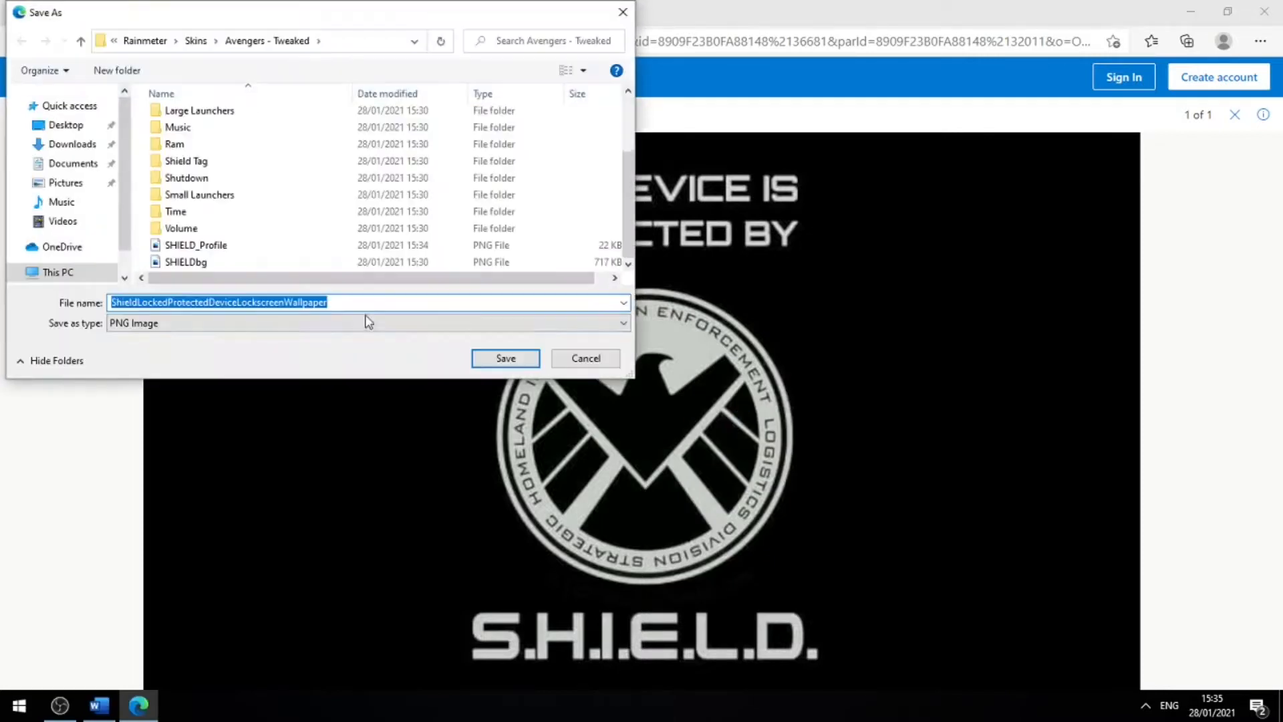
pyautogui.click(508, 358)
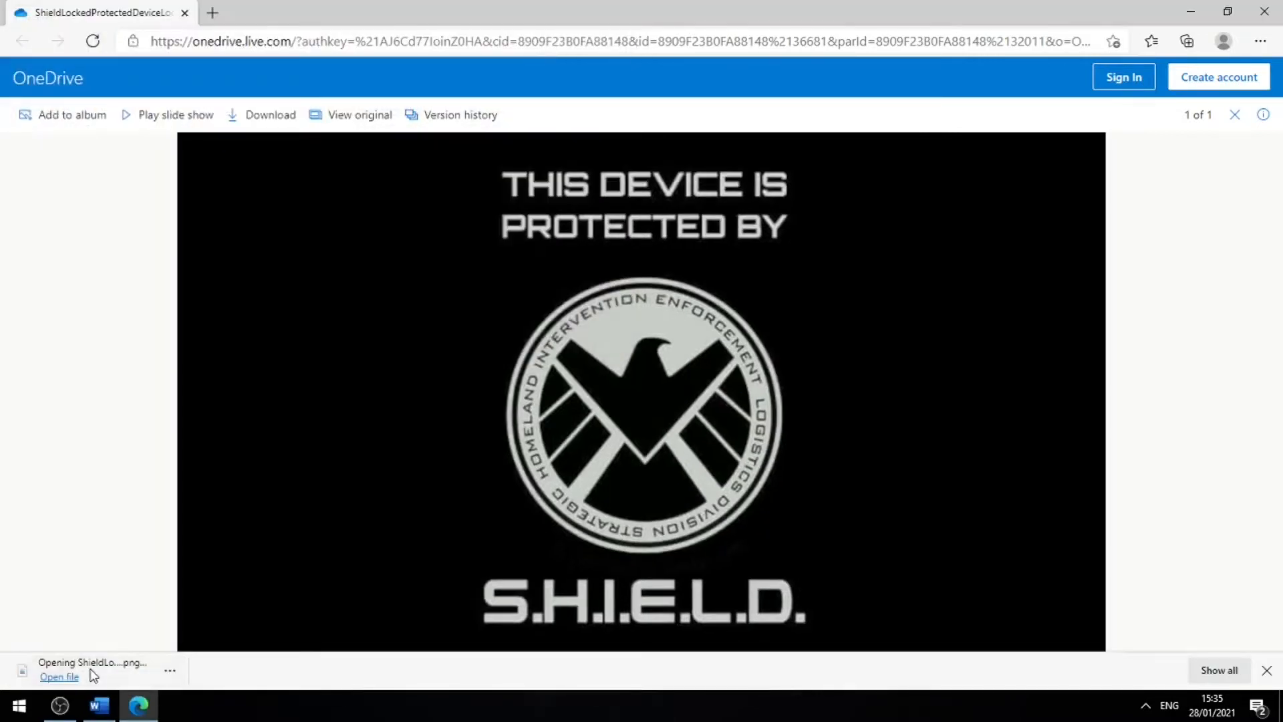
# Set the protected-device image as the lock screen and toggle the hidden desktop skins through the Shield Tag emblem
pyautogui.click(840, 71)
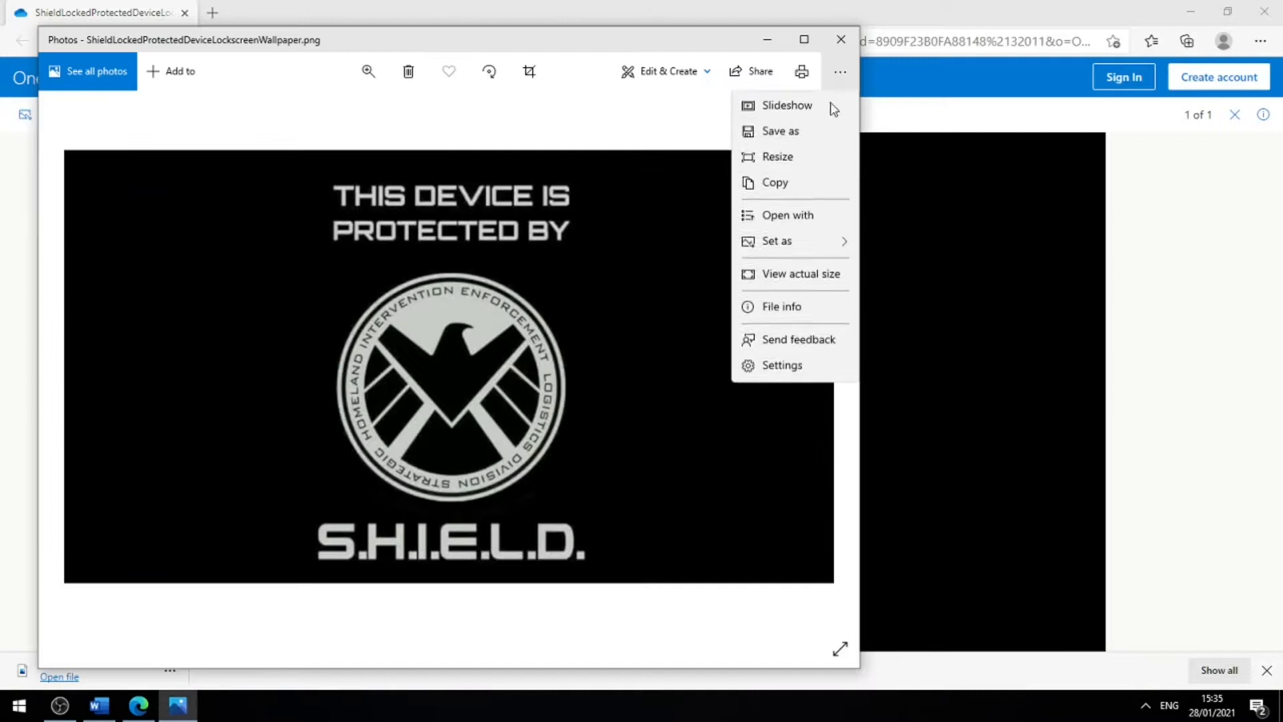
pyautogui.moveTo(783, 242)
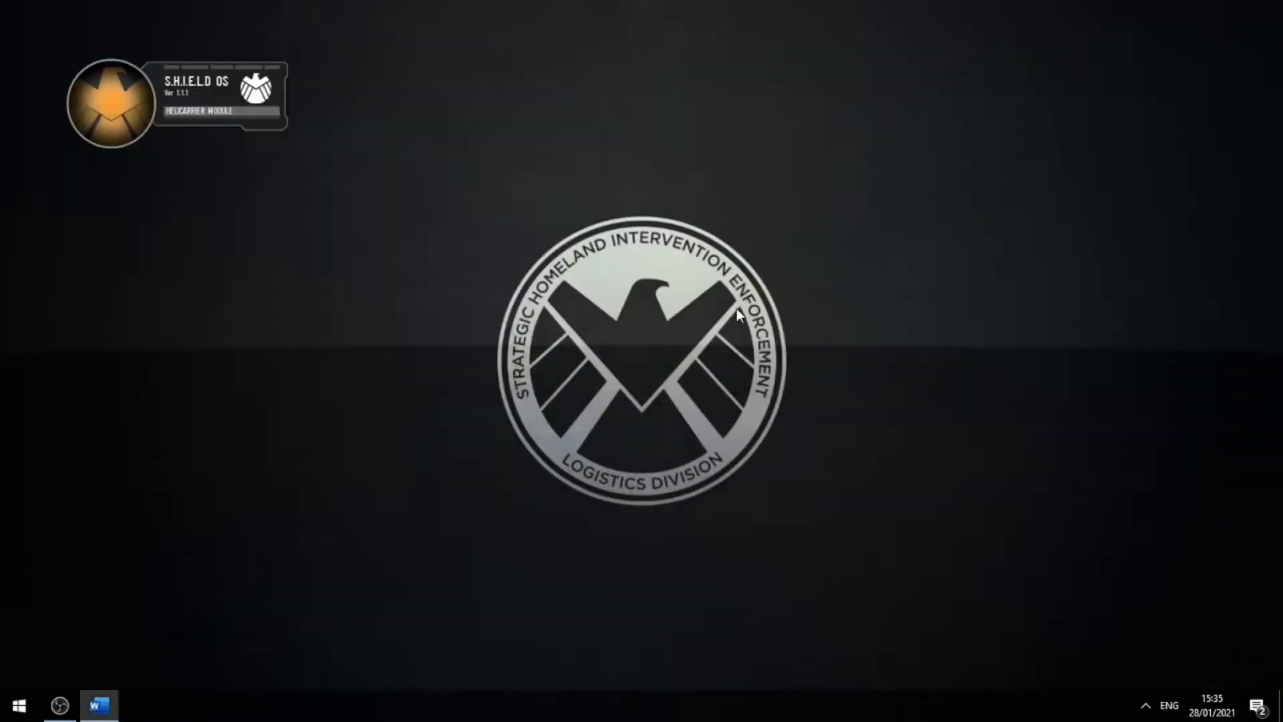
pyautogui.click(92, 102)
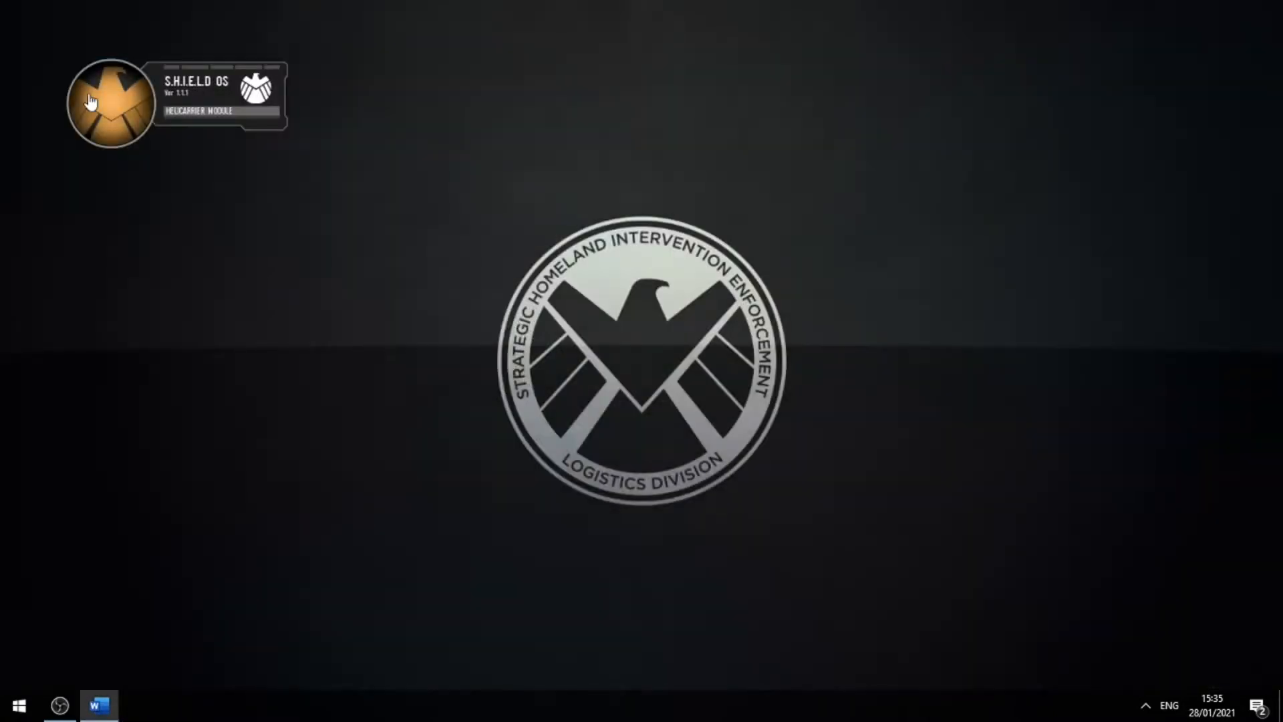